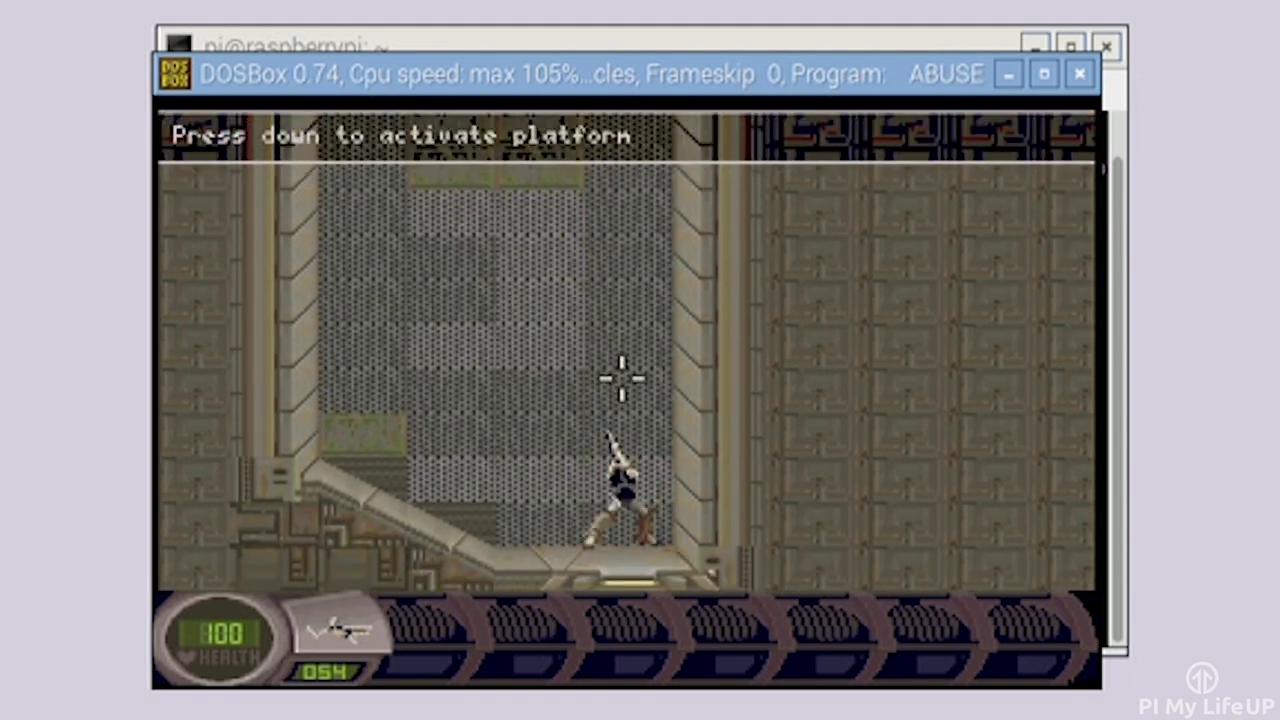
{"action": "left_click", "coordinate": [815, 375]}
{"action": "left_click", "coordinate": [816, 374]}
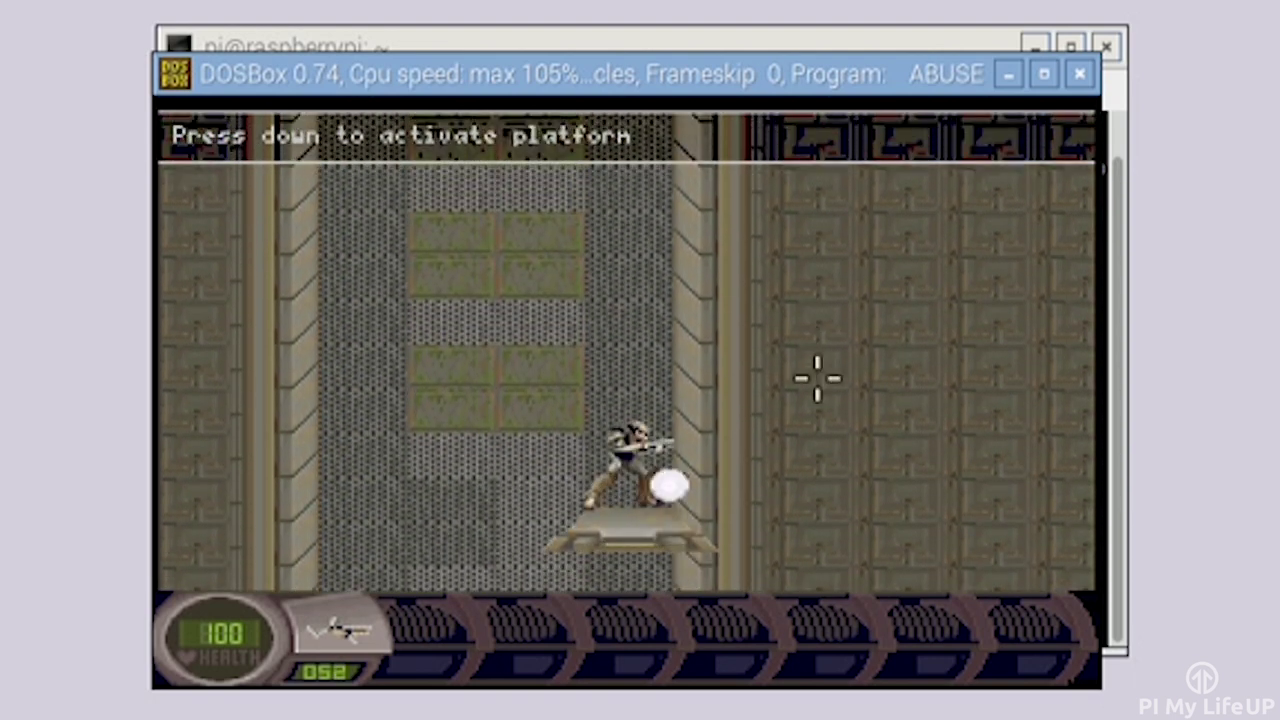
{"action": "left_click", "coordinate": [817, 374]}
{"action": "left_click", "coordinate": [817, 374]}
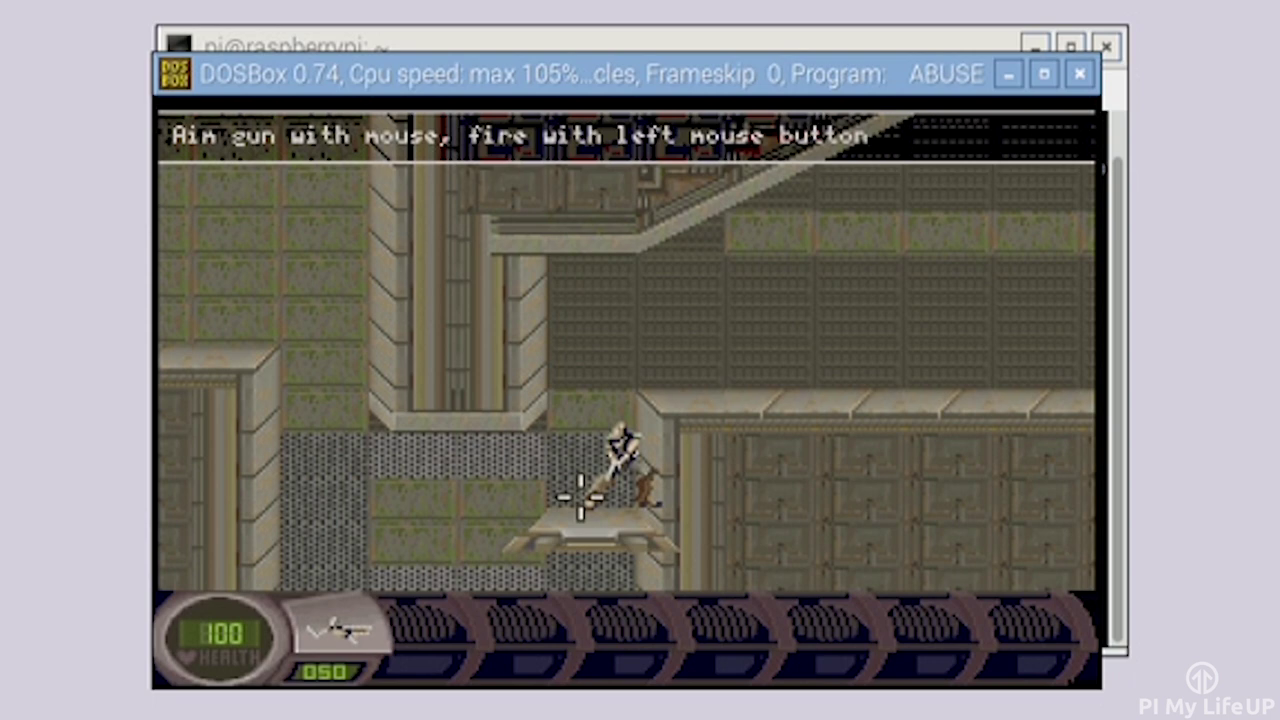
{"action": "key", "text": "Right"}
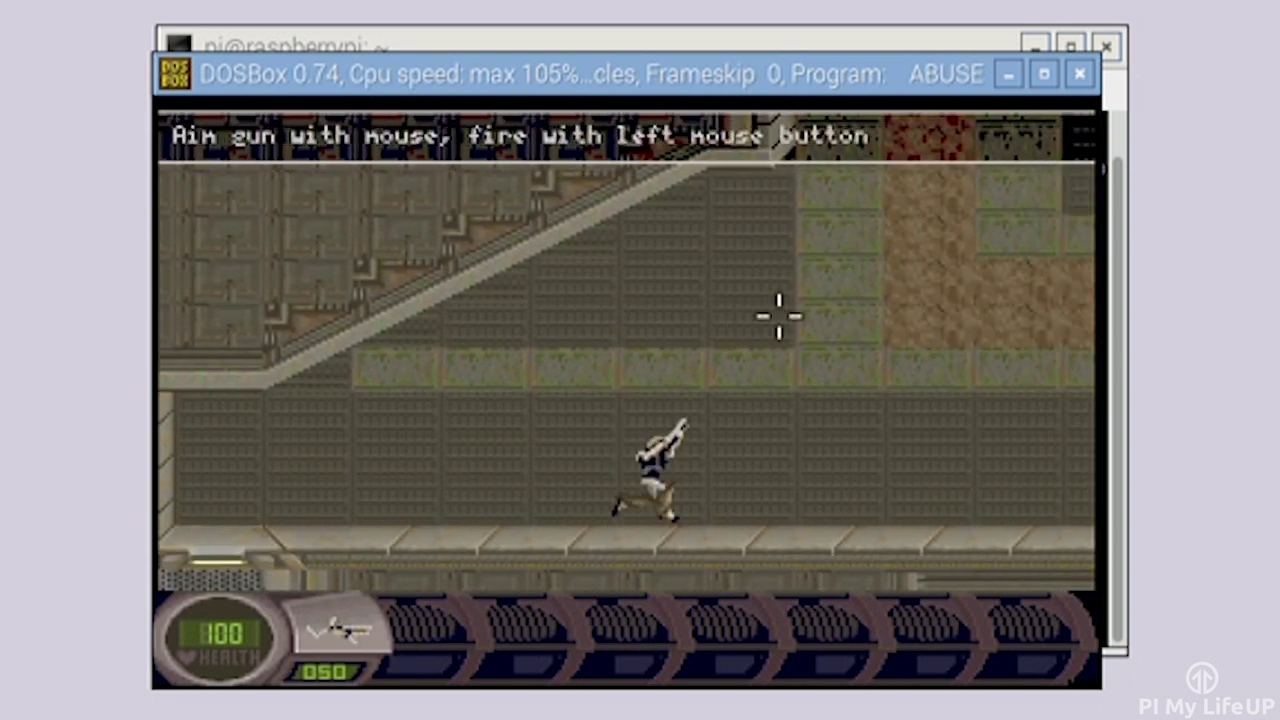
{"action": "left_click", "coordinate": [760, 377]}
{"action": "left_click", "coordinate": [760, 377]}
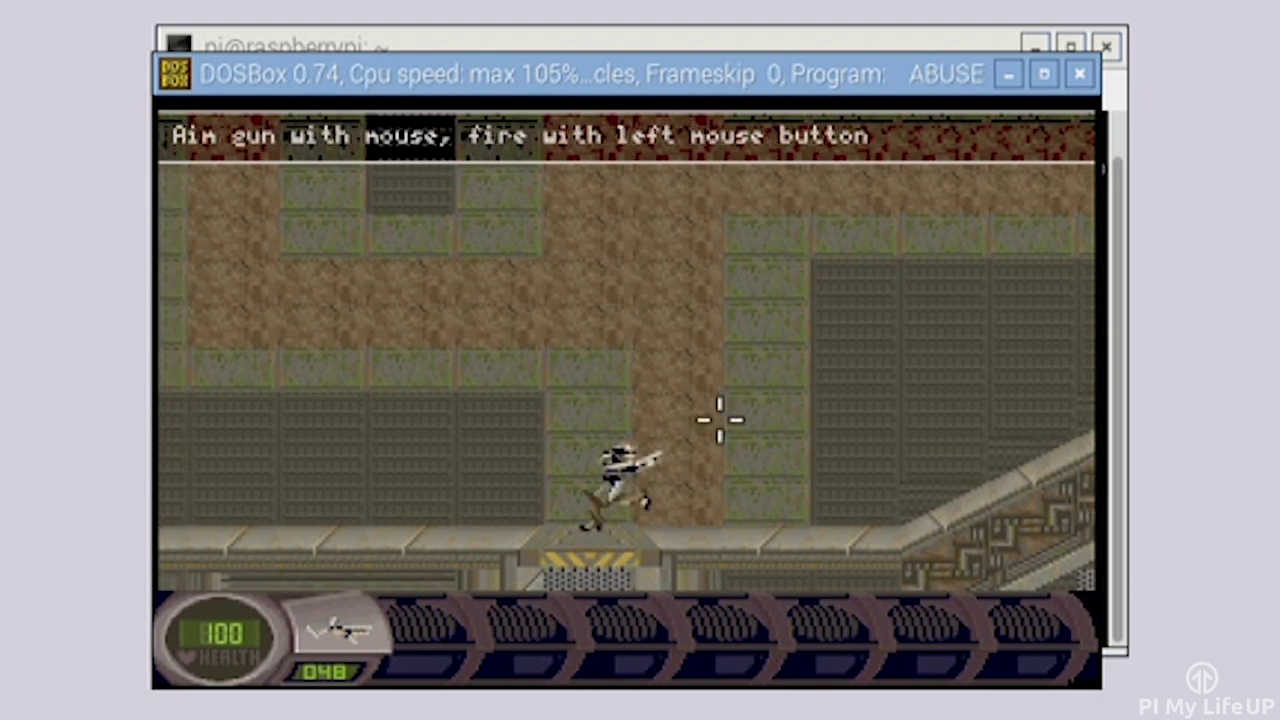
{"action": "key", "text": "Up"}
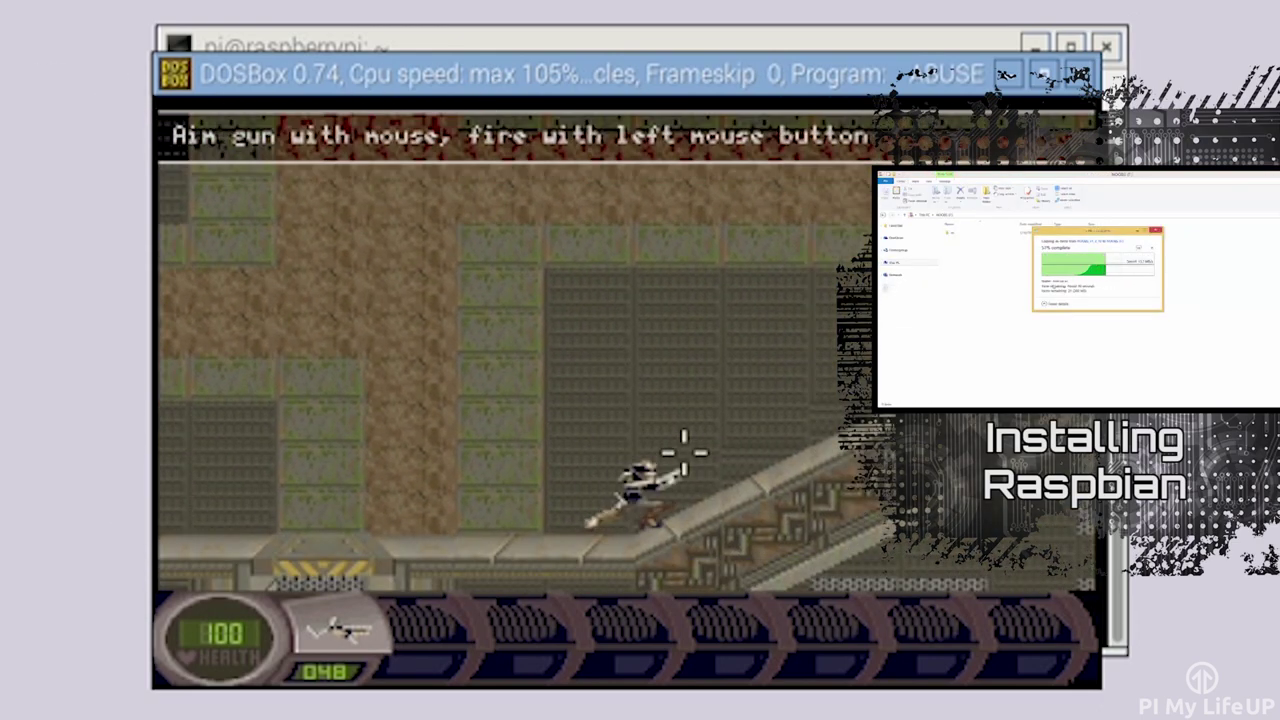
{"action": "left_click", "coordinate": [623, 366]}
{"action": "left_click", "coordinate": [503, 310]}
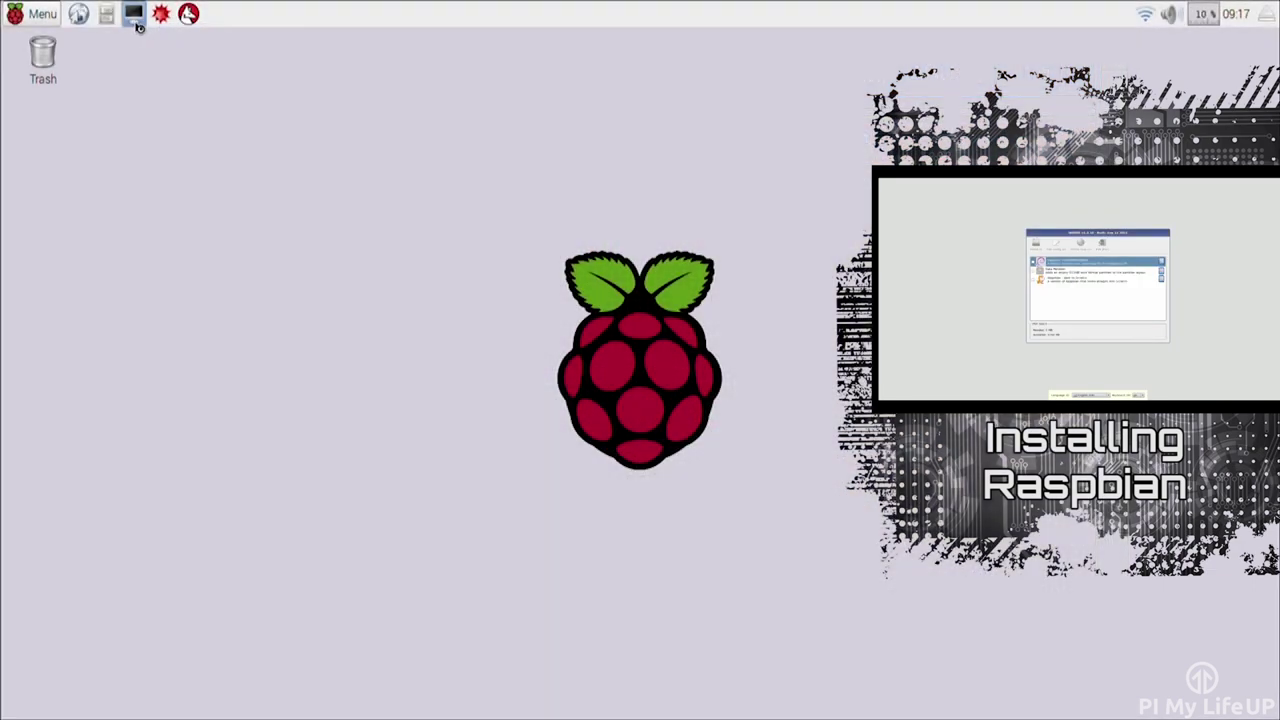
Open a terminal and refresh the package lists with sudo apt-get update
{"action": "left_click", "coordinate": [137, 23]}
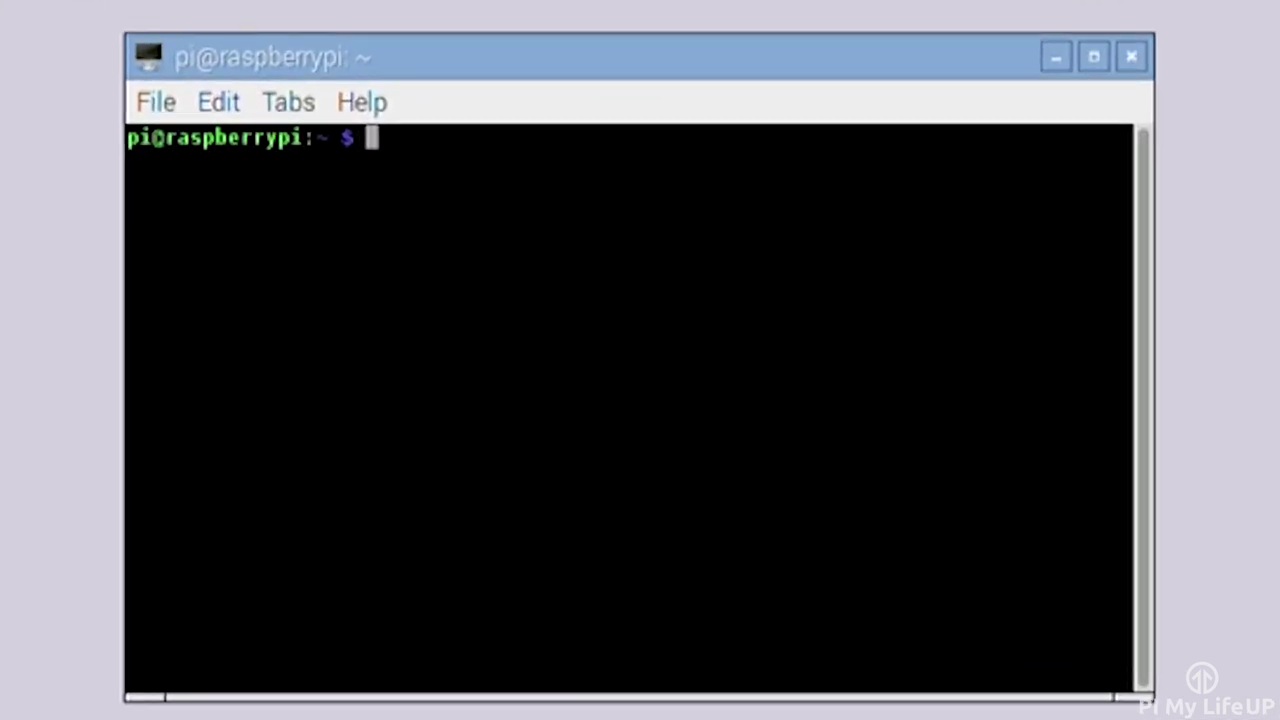
{"action": "type", "text": "sudo ap"}
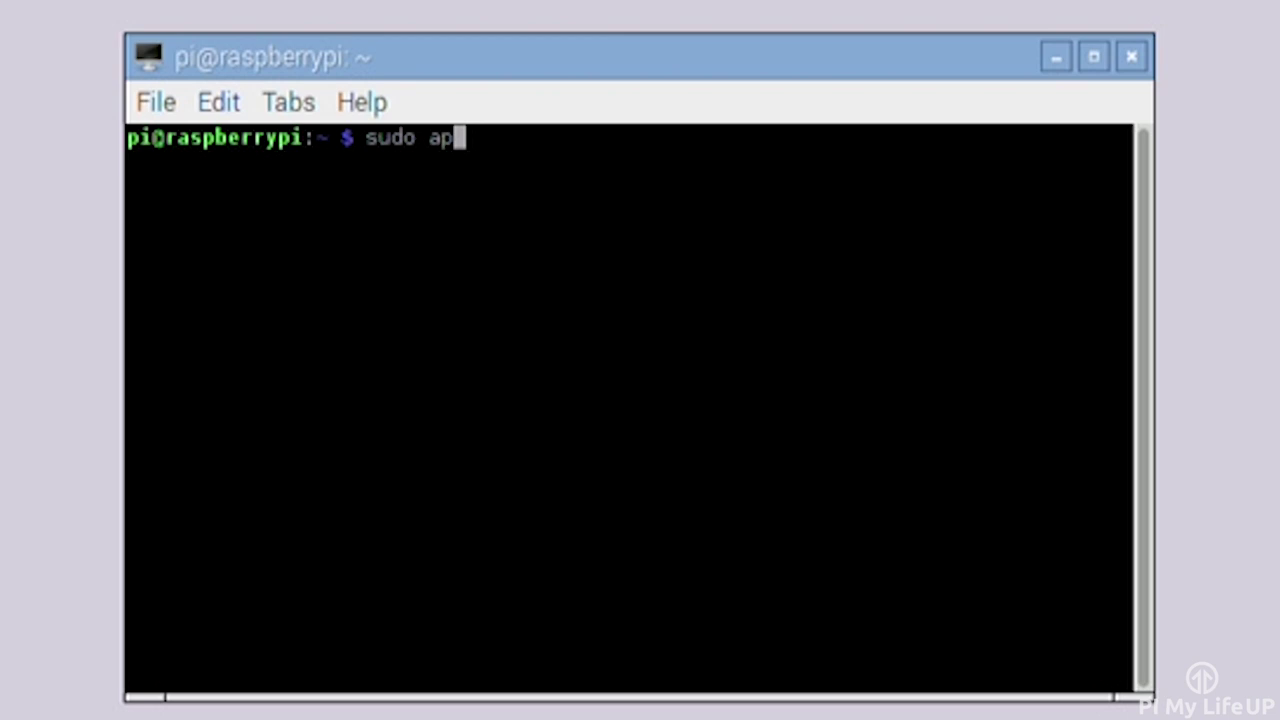
{"action": "type", "text": "t-get "}
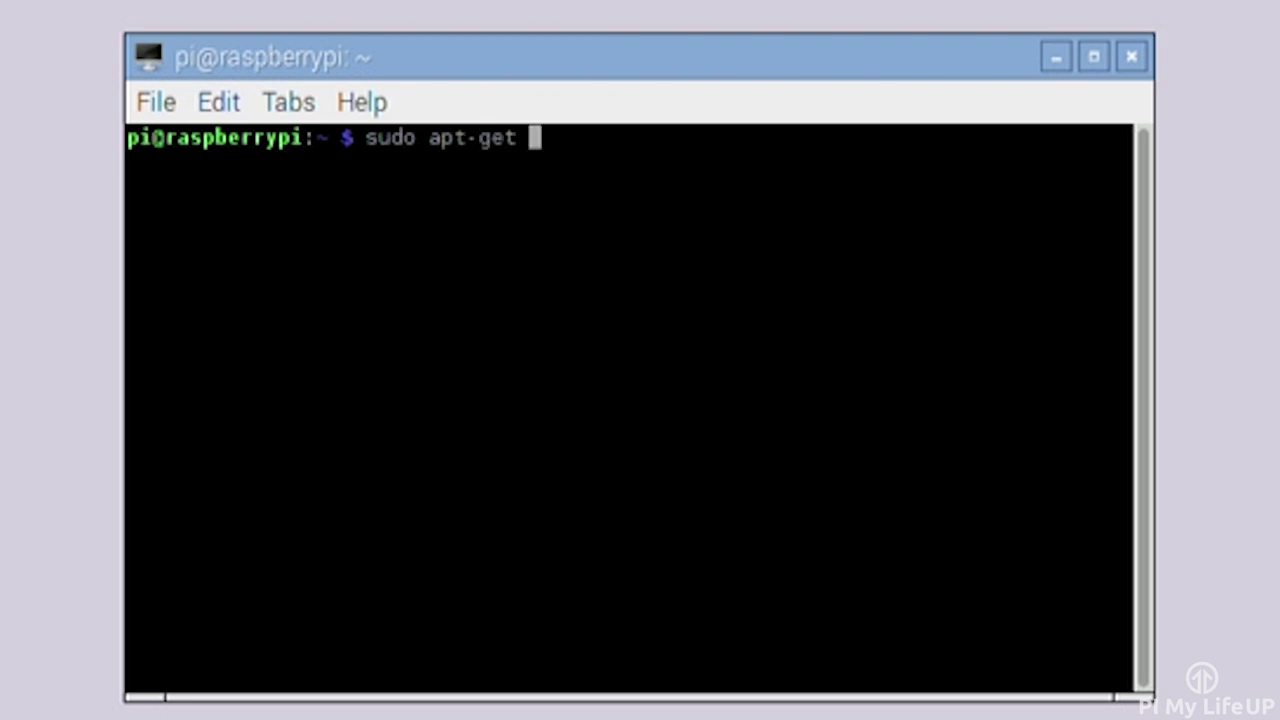
{"action": "type", "text": "update"}
{"action": "key", "text": "Return"}
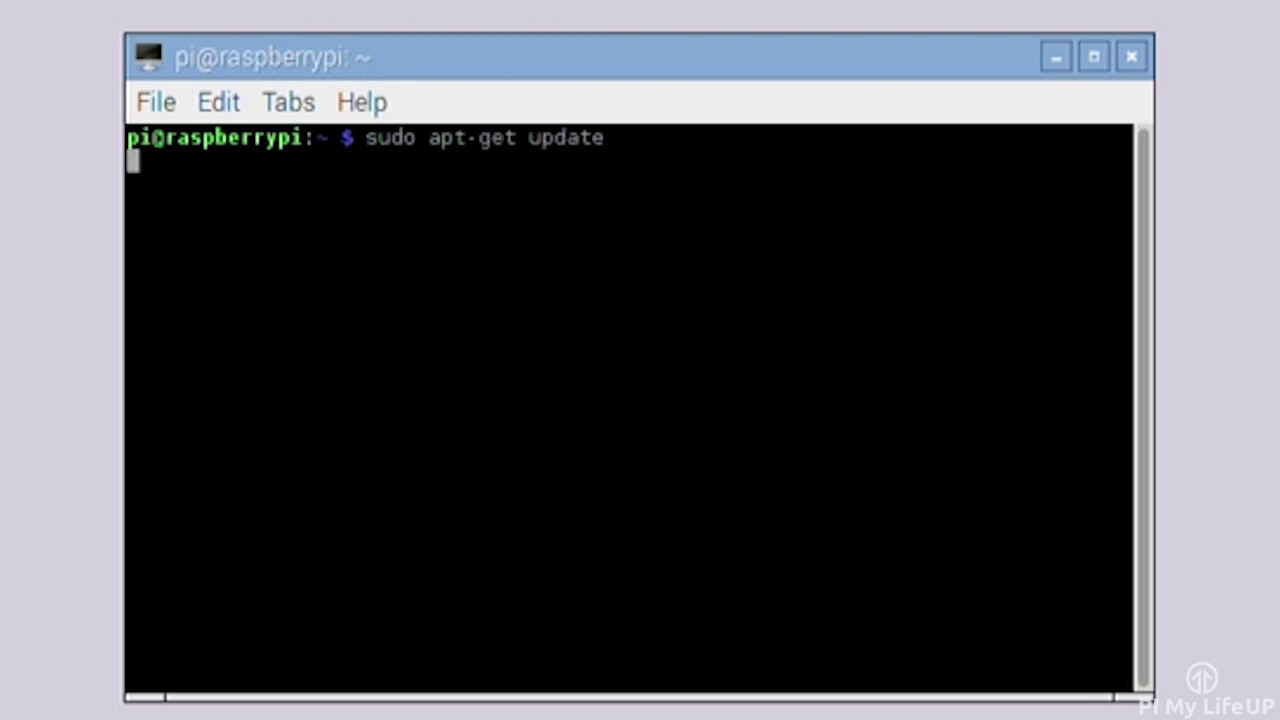
Upgrade the installed packages with sudo apt-get upgrade and agree to continue
{"action": "type", "text": "sudo apt-get upgra"}
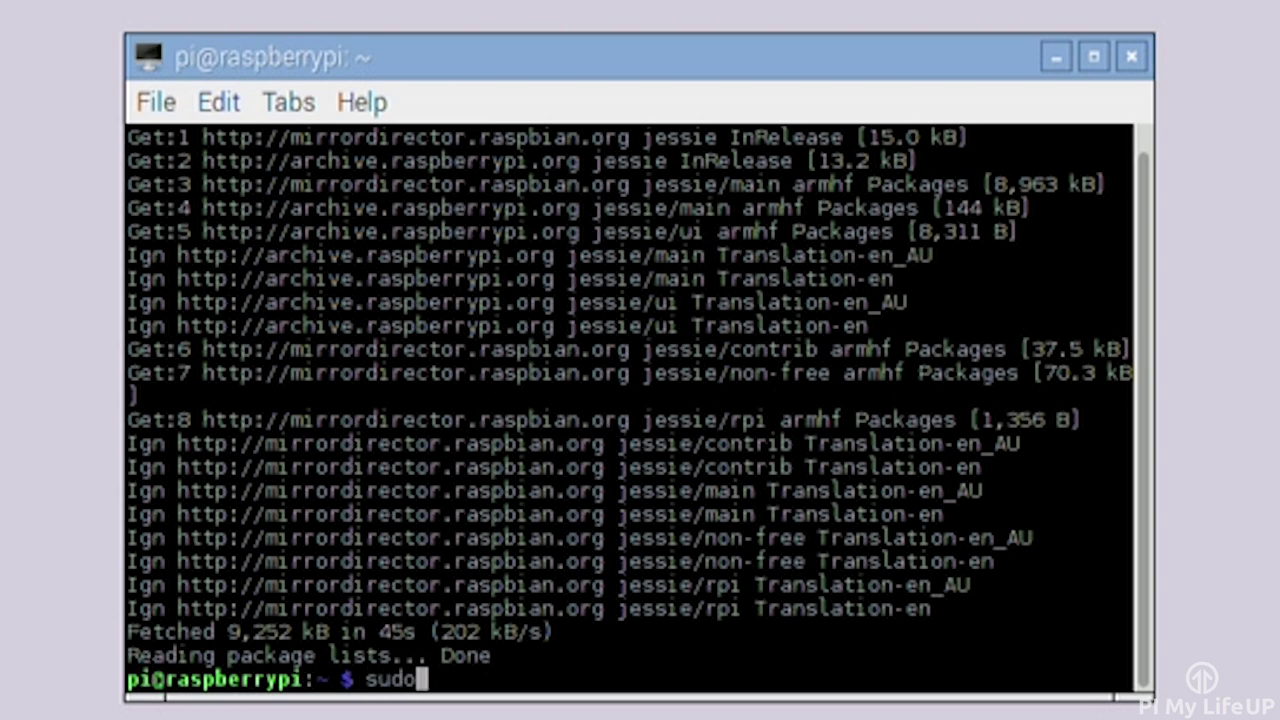
{"action": "type", "text": "de"}
{"action": "key", "text": "Return"}
{"action": "type", "text": "y"}
{"action": "key", "text": "Return"}
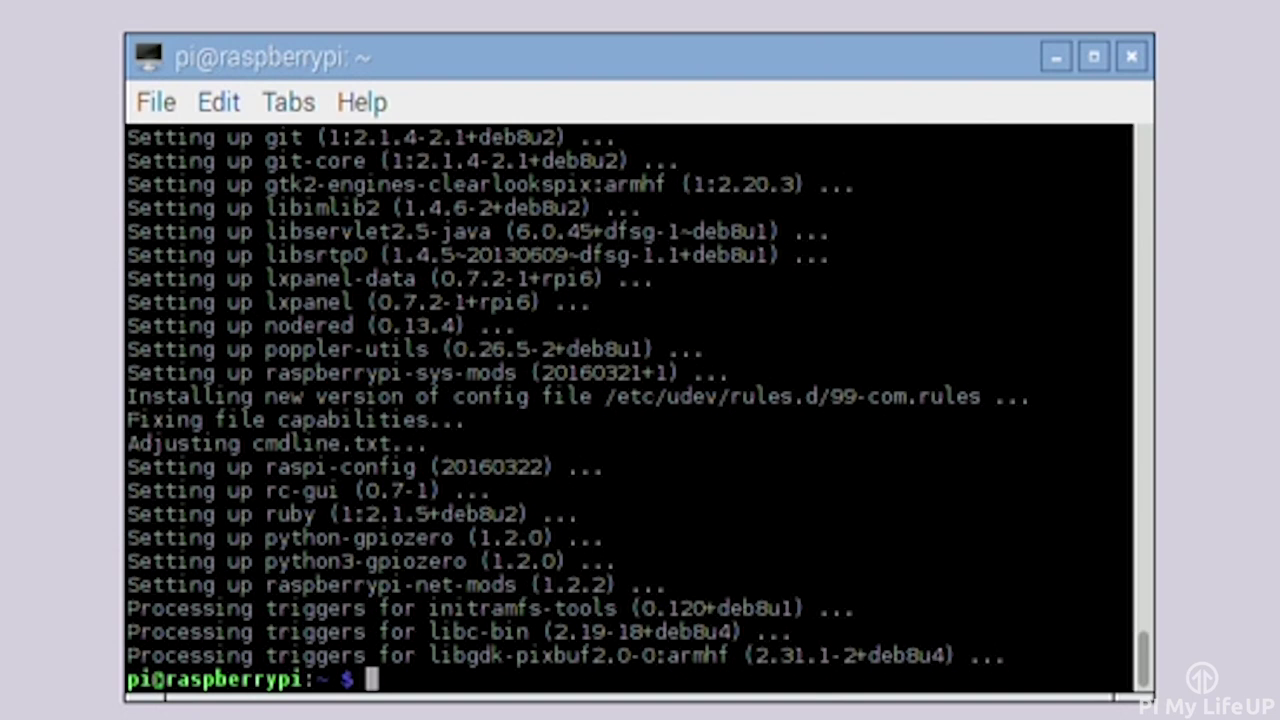
Install DOSBox with sudo apt-get install dosbox and agree to continue
{"action": "type", "text": "sudo apt"}
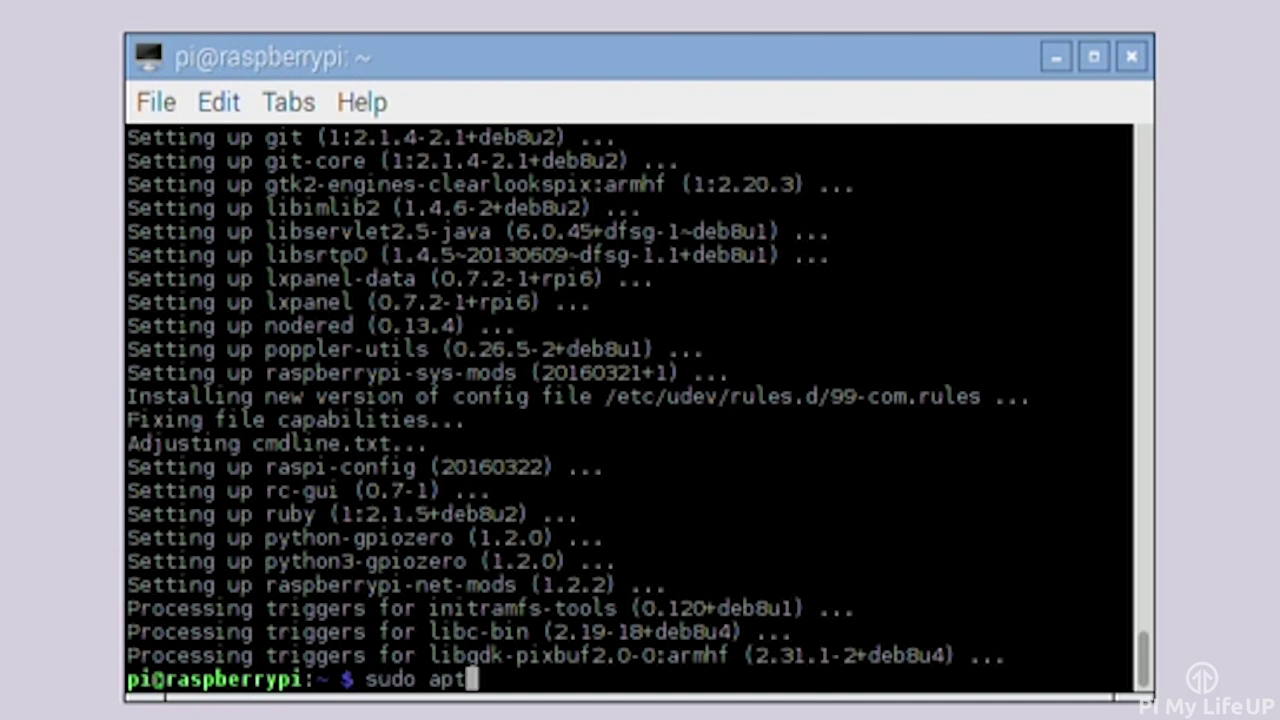
{"action": "type", "text": "-get instal"}
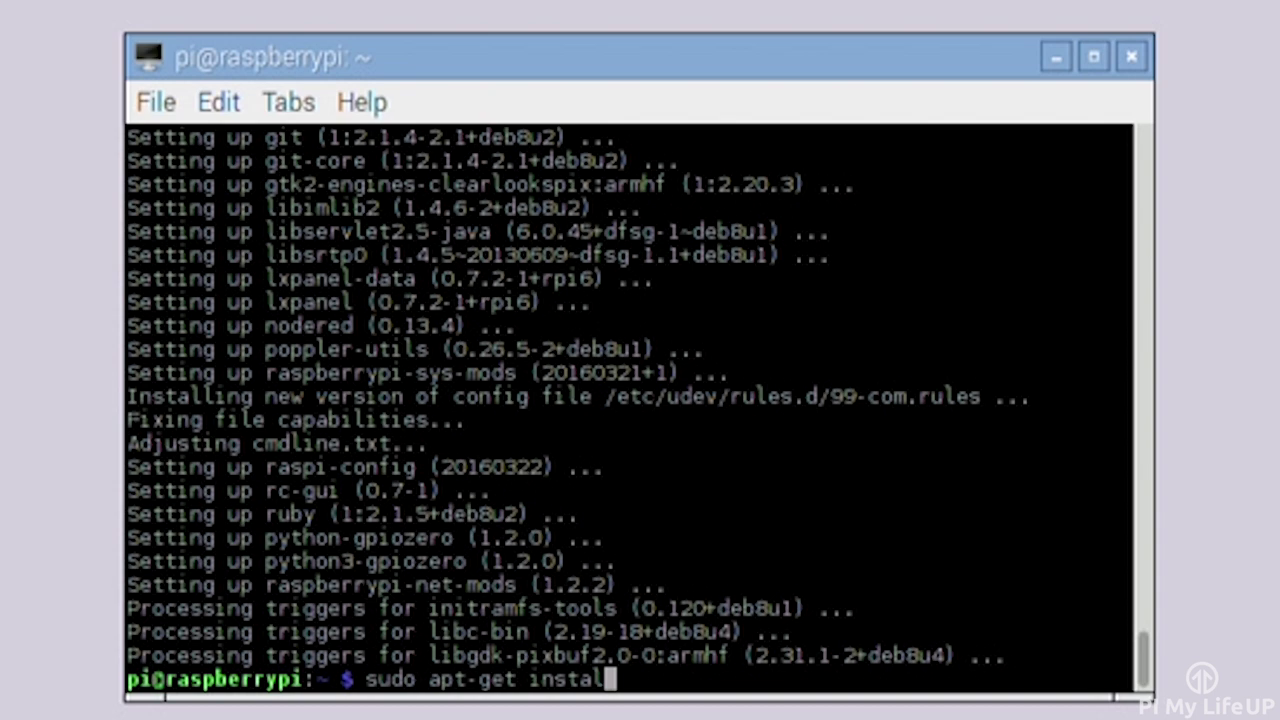
{"action": "type", "text": "l do"}
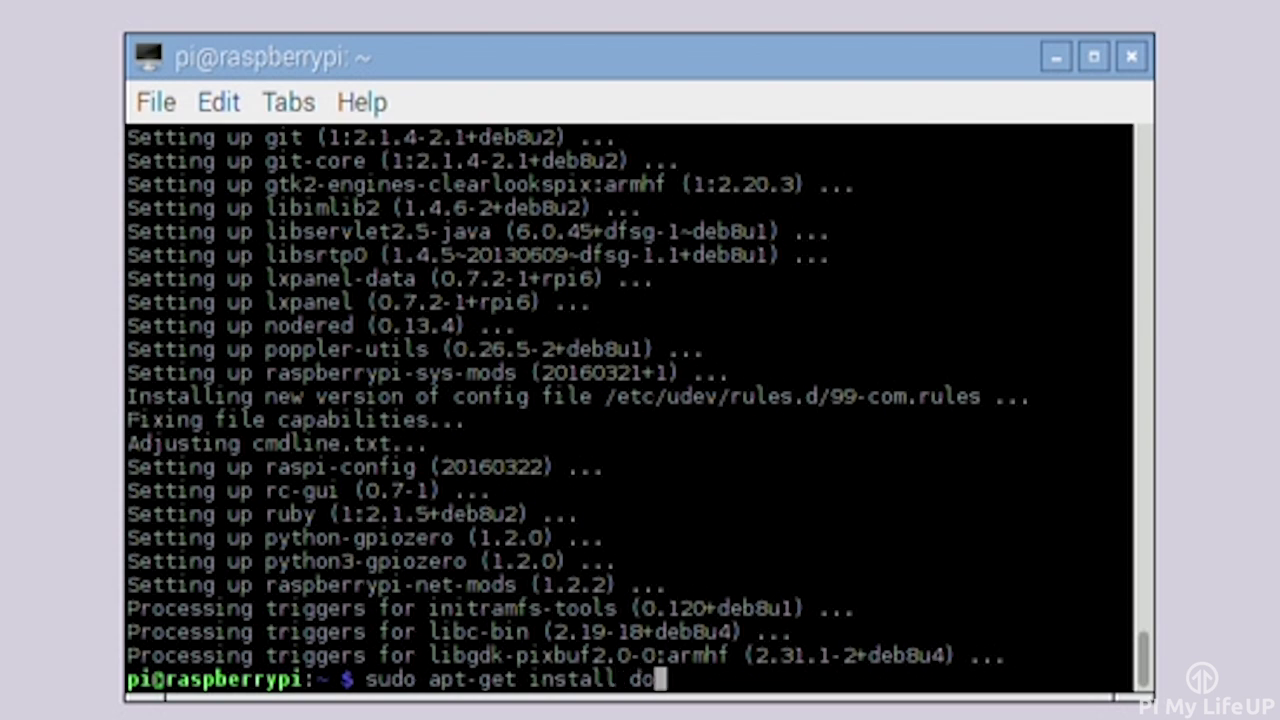
{"action": "type", "text": "sbox"}
{"action": "key", "text": "Return"}
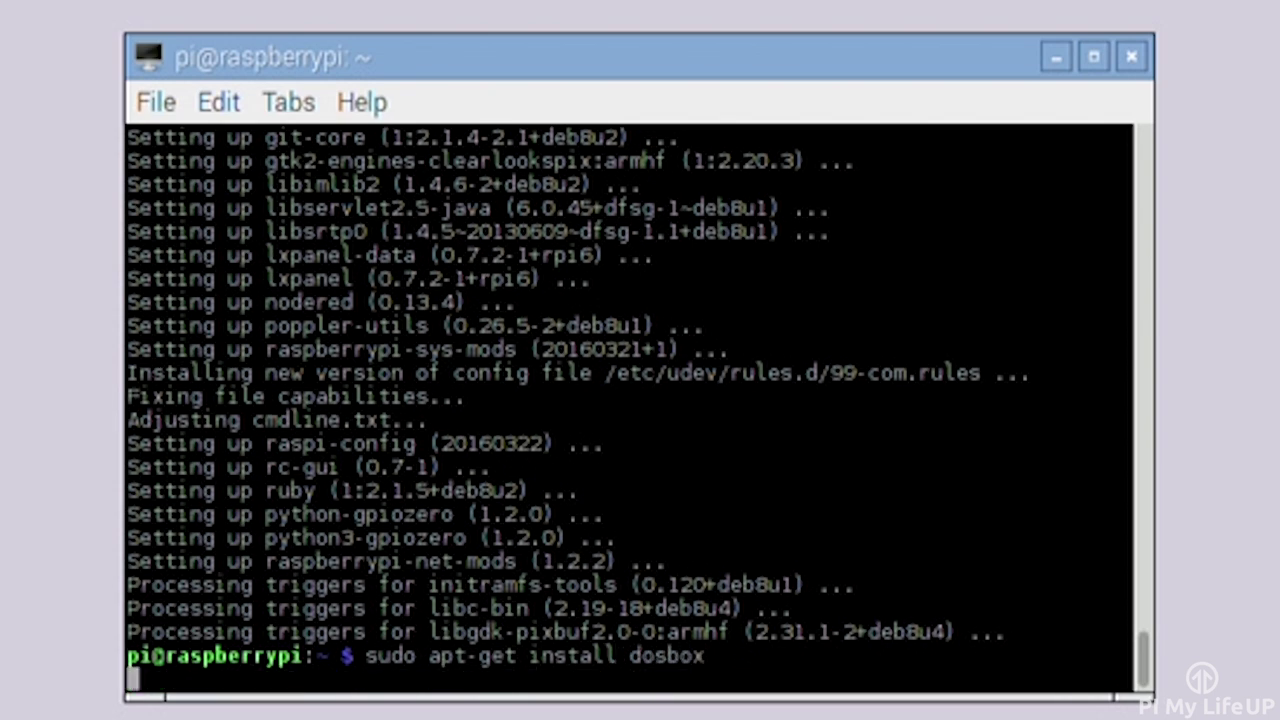
{"action": "type", "text": "y"}
{"action": "key", "text": "Return"}
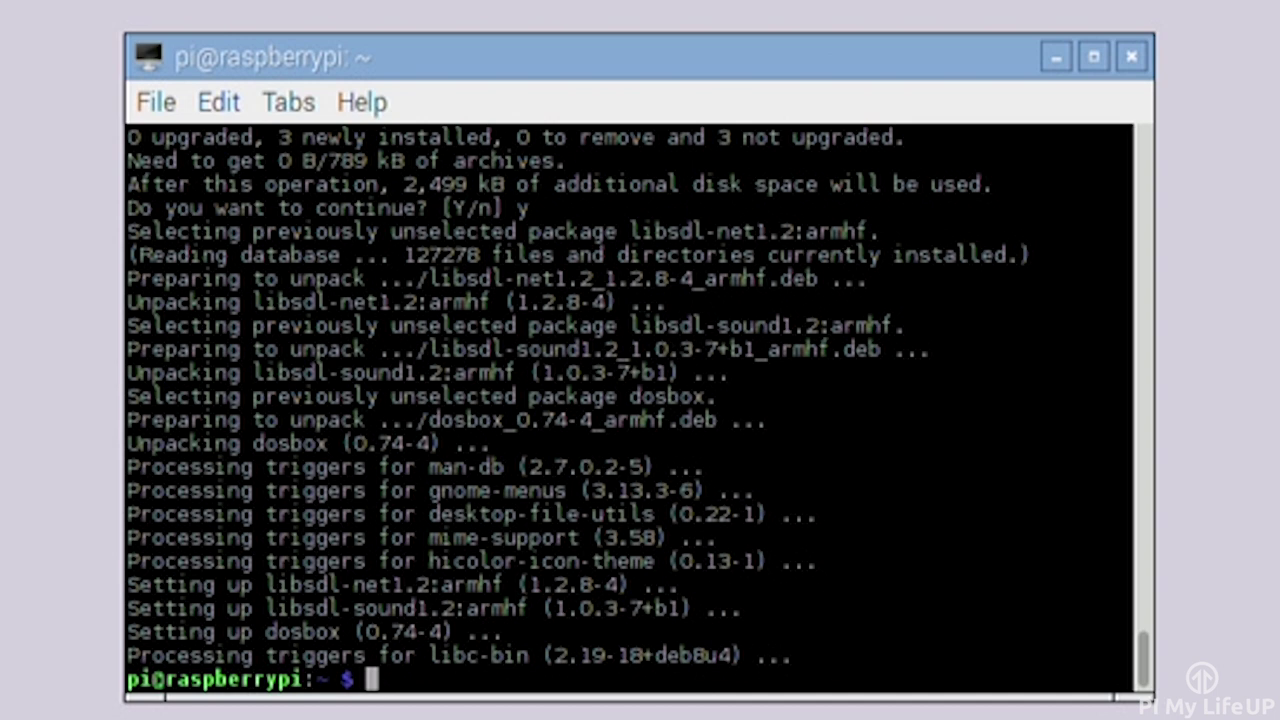
Create a dos-games directory in the home folder with mkdir ~/dos-games
{"action": "type", "text": "mk"}
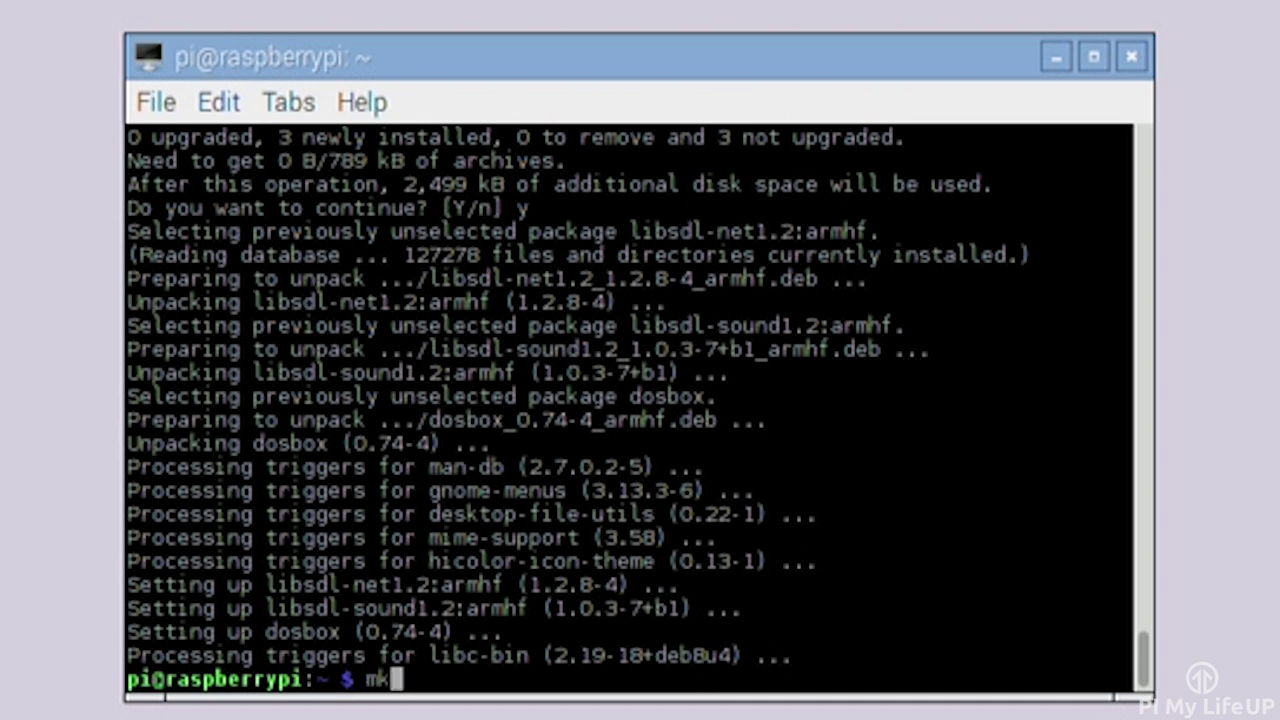
{"action": "type", "text": "dir ~/dos-games"}
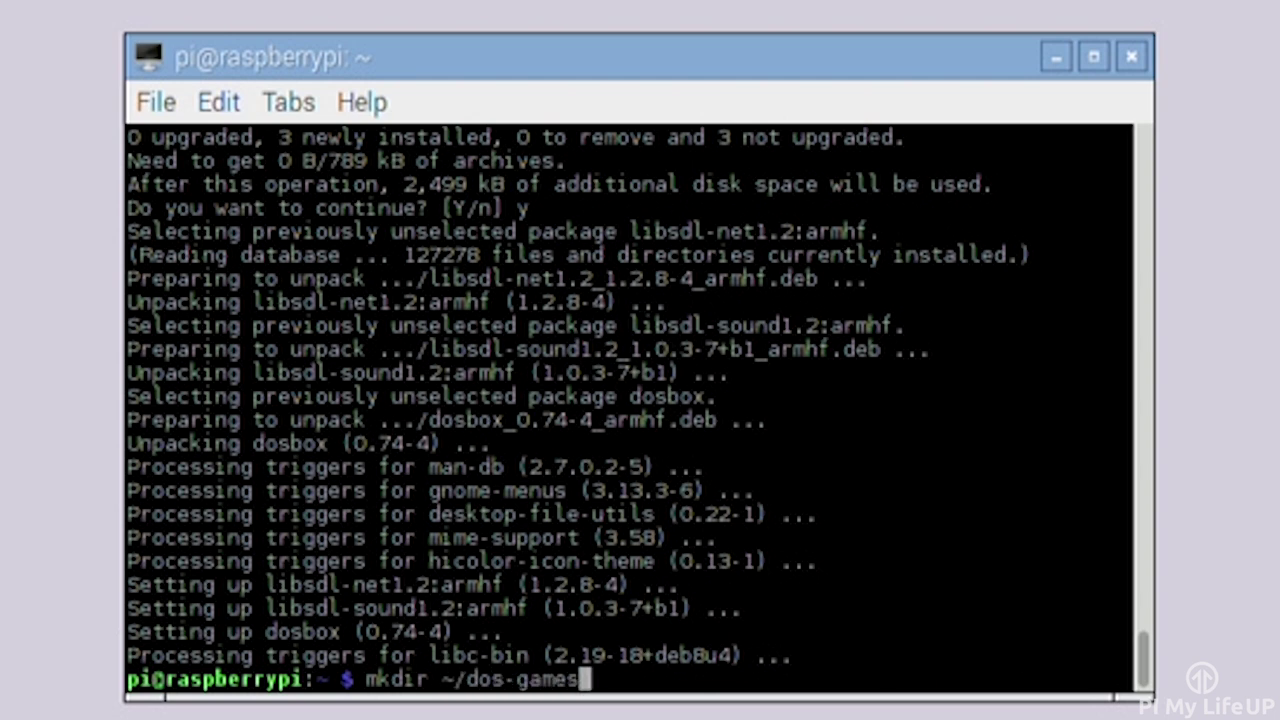
{"action": "key", "text": "Return"}
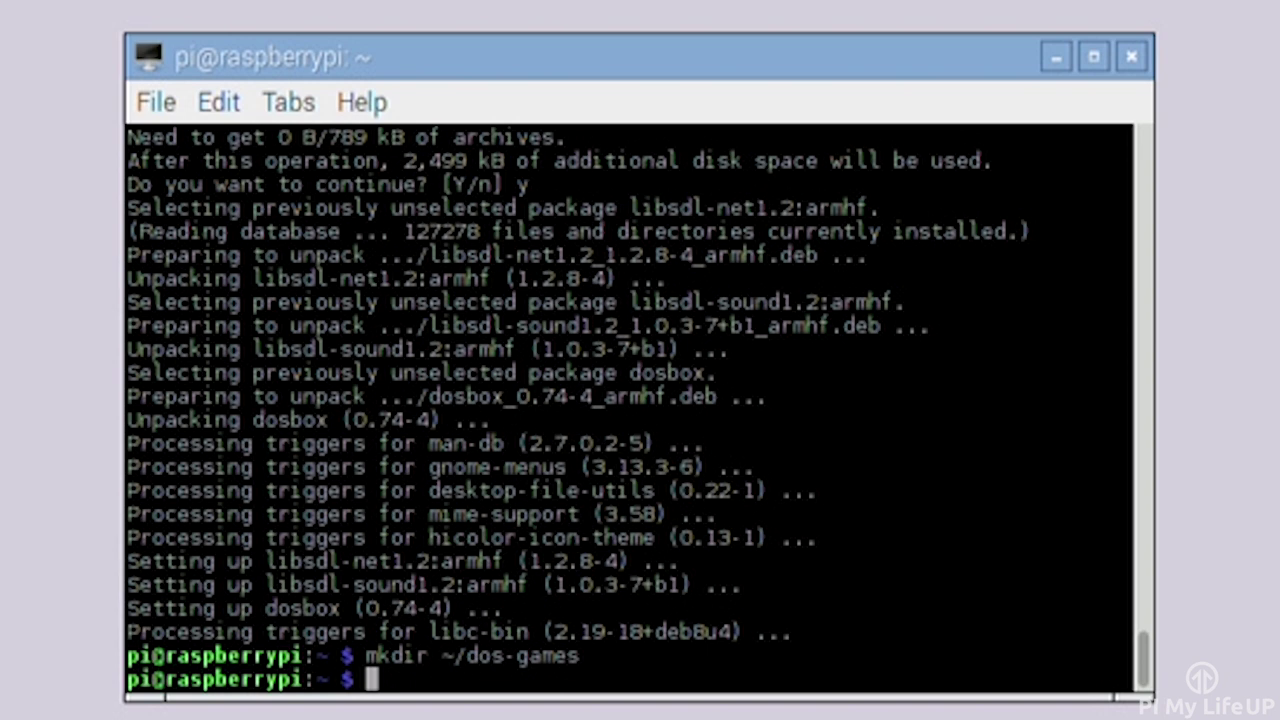
Open the DOSBox configuration file ~/.dosbox/dosbox-0.74.conf in nano
{"action": "type", "text": "nano ~"}
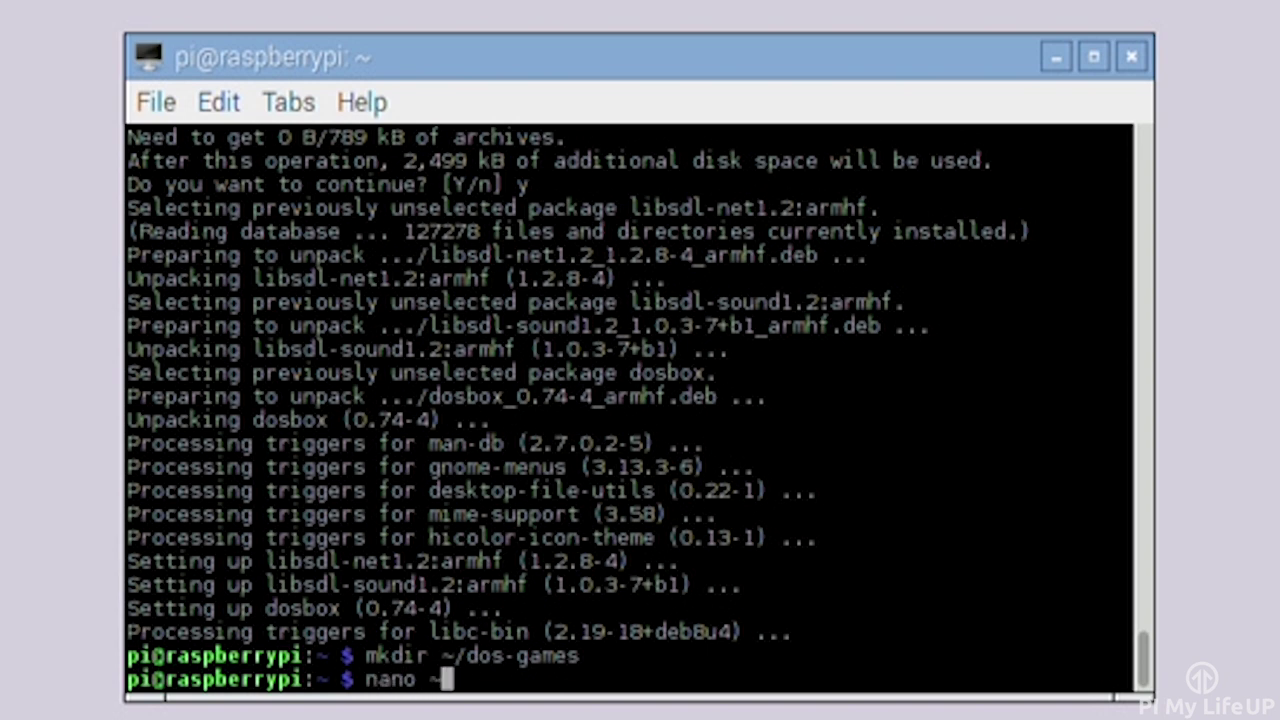
{"action": "type", "text": "/.dosbox/"}
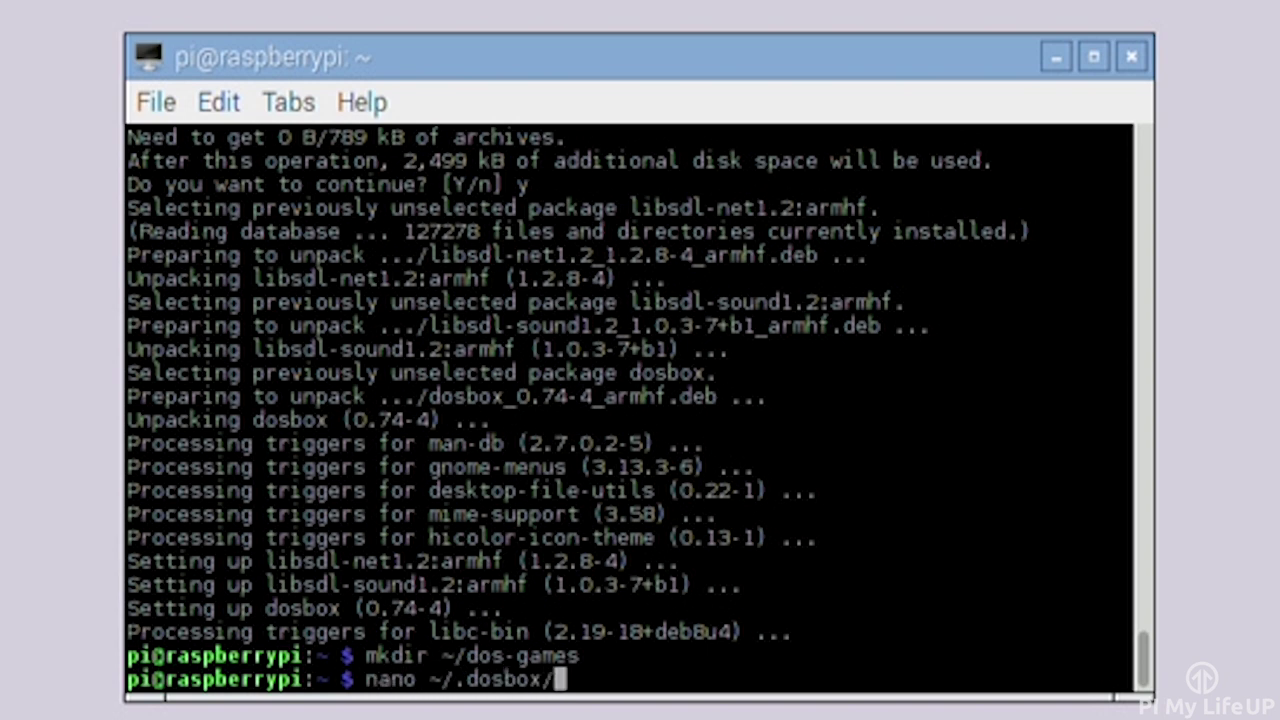
{"action": "type", "text": "dosbox-0."}
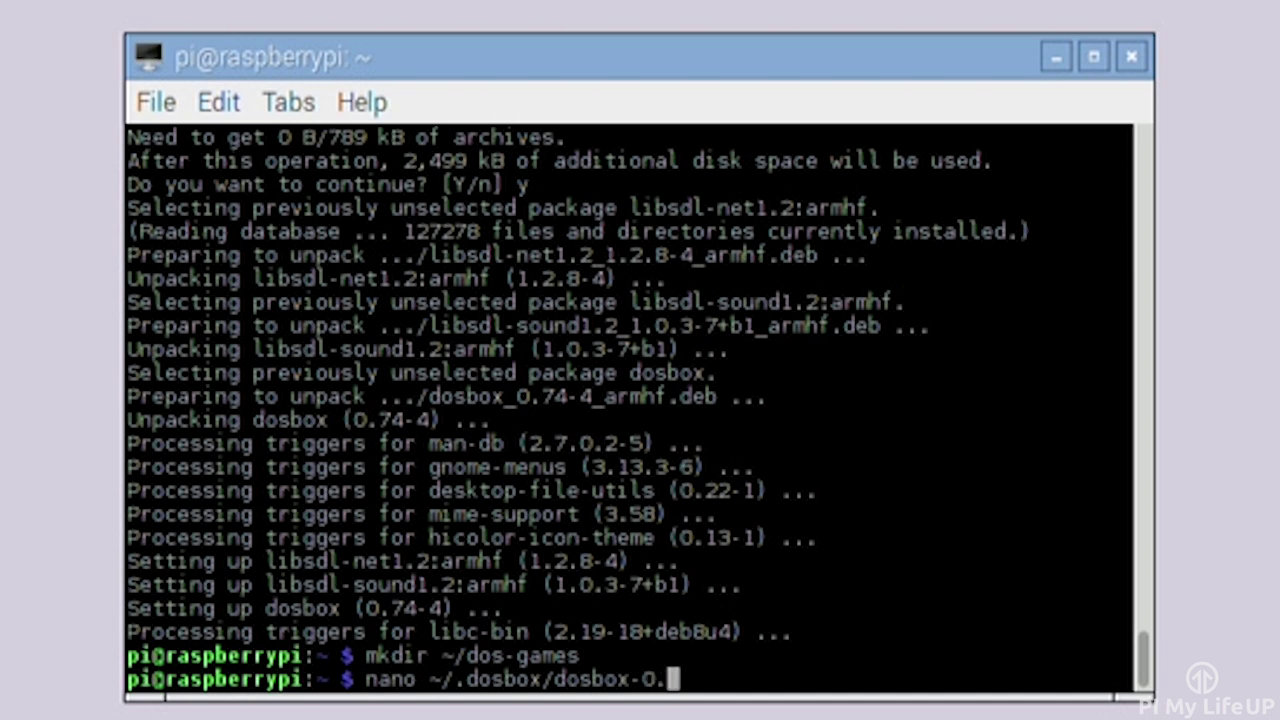
{"action": "type", "text": "75."}
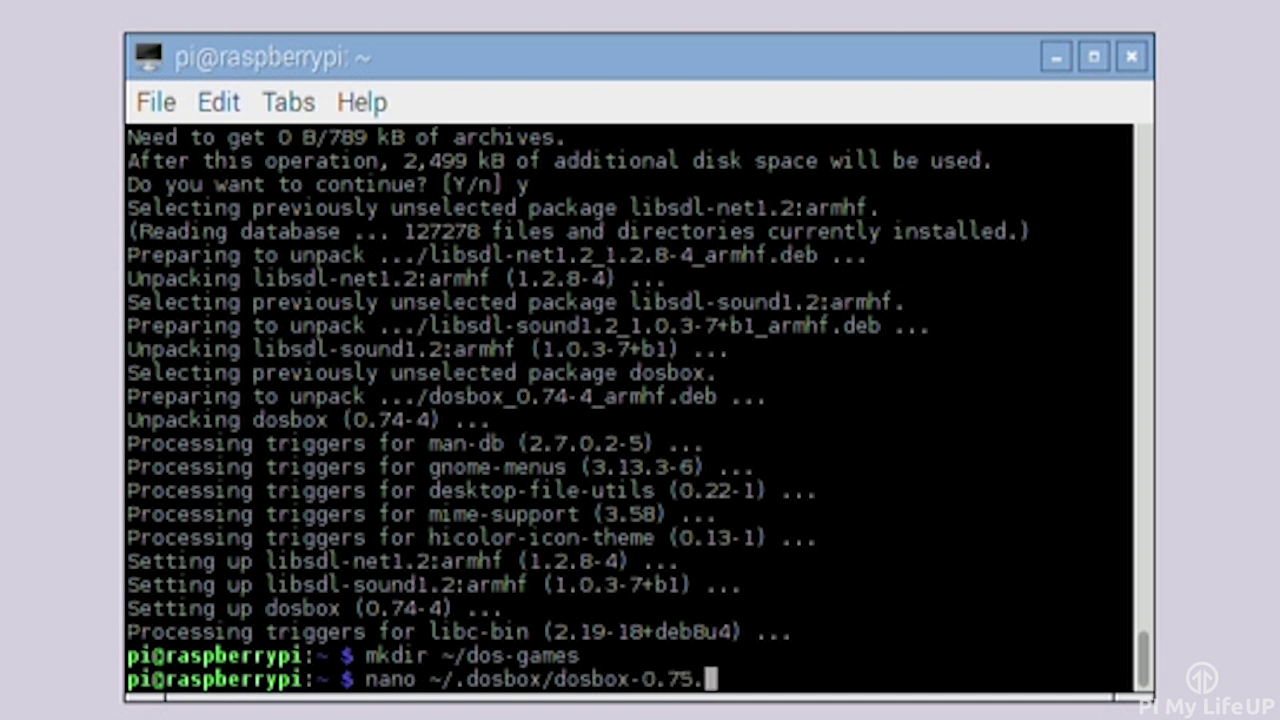
{"action": "key", "text": "BackSpace"}
{"action": "key", "text": "BackSpace"}
{"action": "type", "text": "4.conf"}
{"action": "key", "text": "Return"}
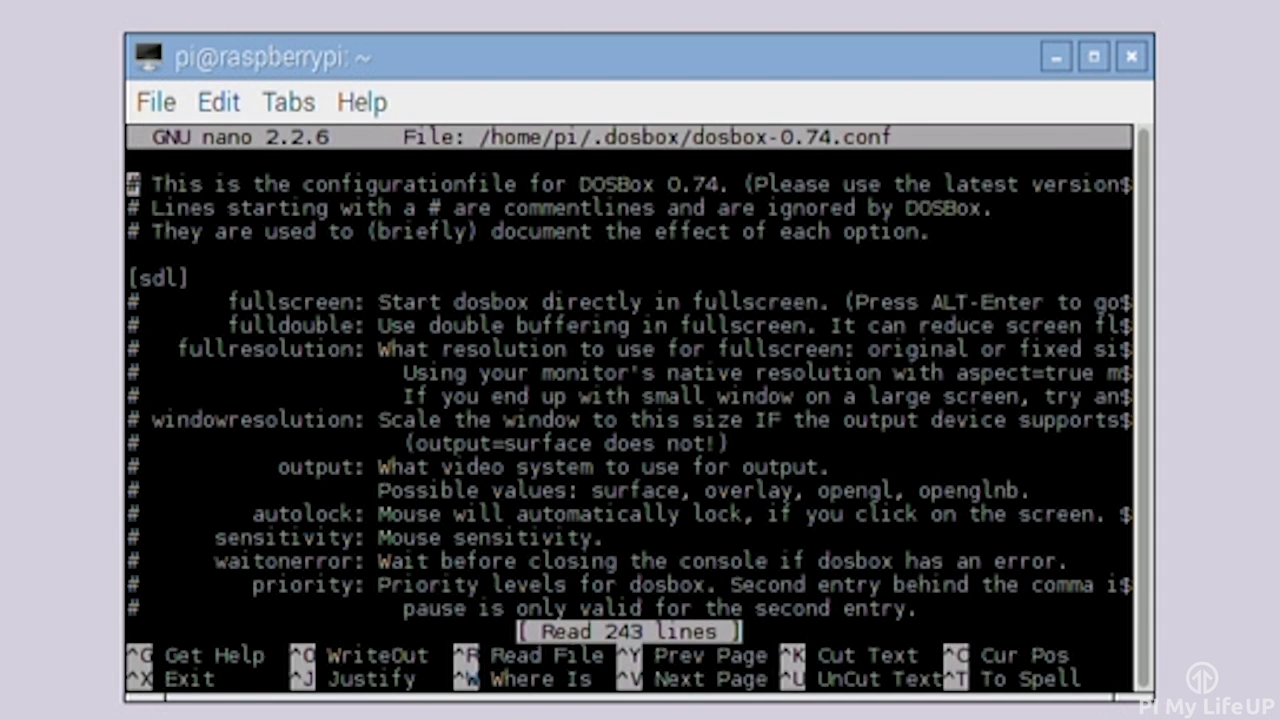
Examine the sdl settings in the configuration file, from fullscreen and resolution to autolock and sensitivity
{"action": "key", "text": "Down"}
{"action": "key", "text": "Down"}
{"action": "key", "text": "Down"}
{"action": "key", "text": "Down"}
{"action": "key", "text": "Down"}
{"action": "key", "text": "Down"}
{"action": "key", "text": "Down"}
{"action": "key", "text": "Down"}
{"action": "key", "text": "Down"}
{"action": "key", "text": "Down"}
{"action": "key", "text": "Down"}
{"action": "key", "text": "Down"}
{"action": "key", "text": "Down"}
{"action": "key", "text": "Down"}
{"action": "key", "text": "Down"}
{"action": "key", "text": "Down"}
{"action": "key", "text": "Down"}
{"action": "key", "text": "Down"}
{"action": "key", "text": "Down"}
{"action": "key", "text": "Down"}
{"action": "key", "text": "Down"}
{"action": "key", "text": "Down"}
{"action": "key", "text": "Down"}
{"action": "key", "text": "Down"}
{"action": "key", "text": "Down"}
{"action": "key", "text": "Down"}
{"action": "key", "text": "Down"}
{"action": "key", "text": "Down"}
{"action": "key", "text": "Down"}
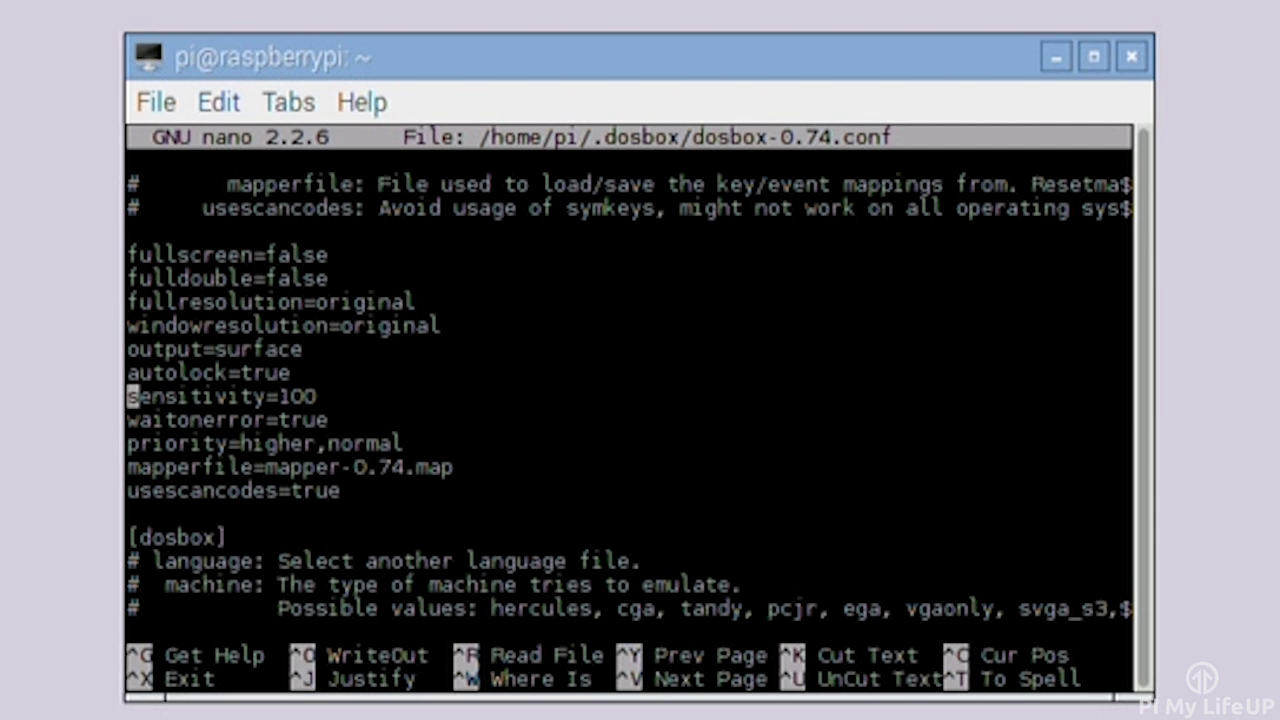
{"action": "key", "text": "Down"}
{"action": "key", "text": "Up"}
{"action": "triple_click", "coordinate": [351, 257]}
{"action": "triple_click", "coordinate": [408, 370]}
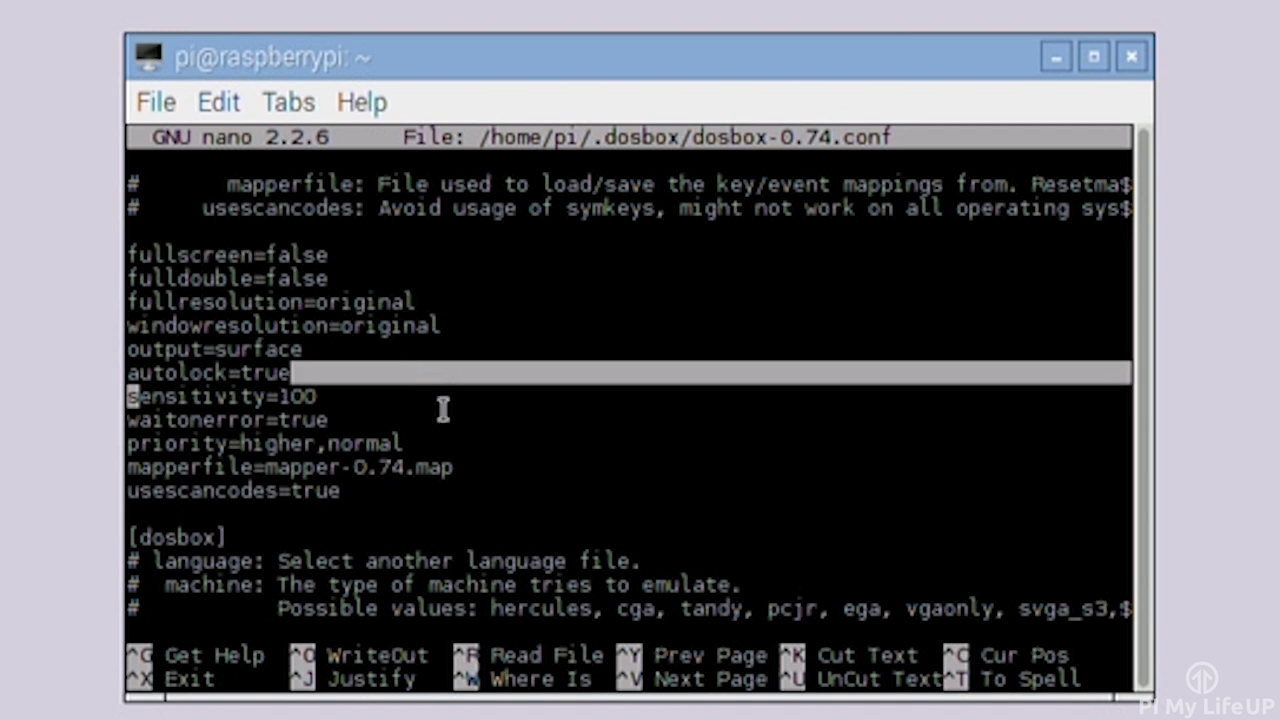
{"action": "left_click", "coordinate": [540, 510]}
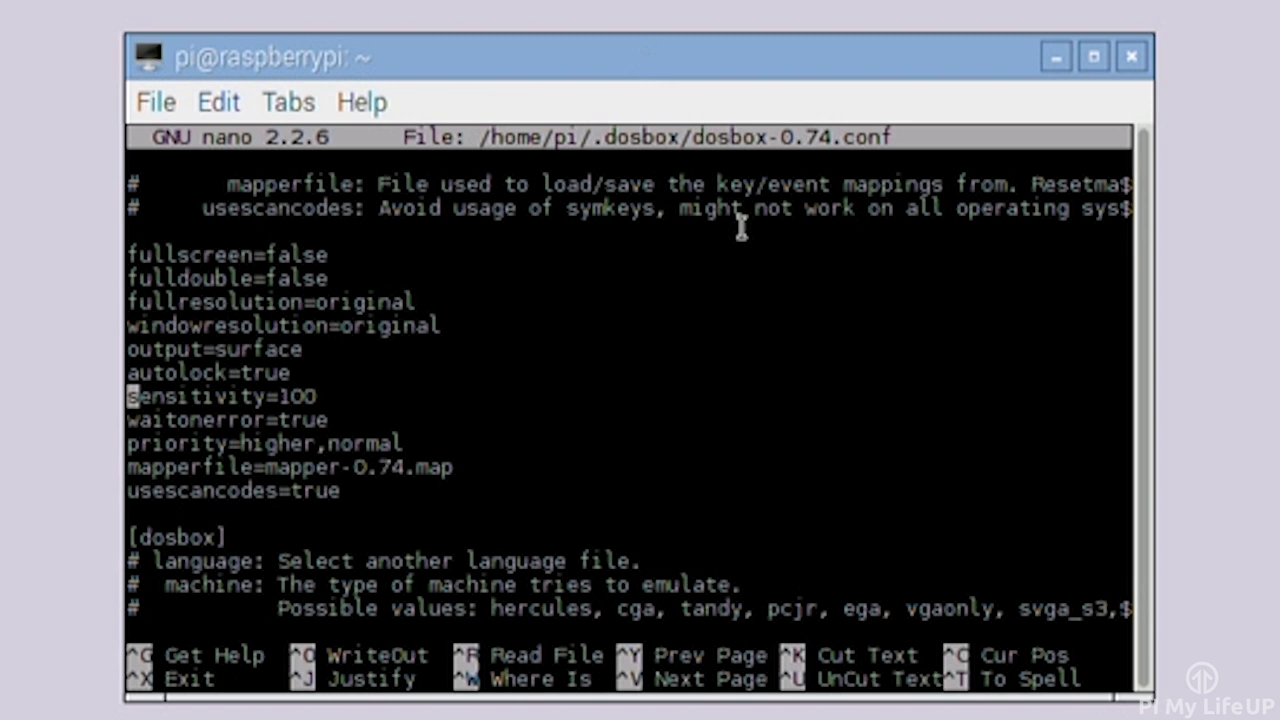
Exit the configuration file without editing it and clear the terminal
{"action": "key", "text": "ctrl+x"}
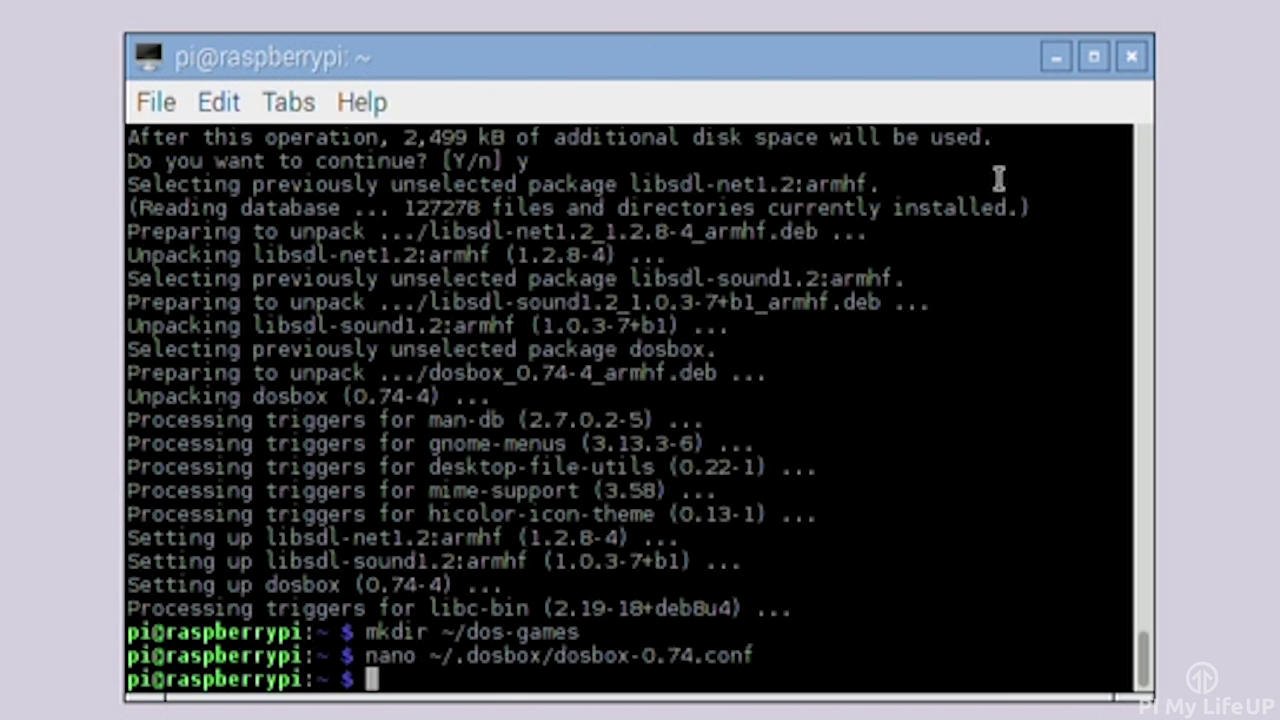
{"action": "type", "text": "clear"}
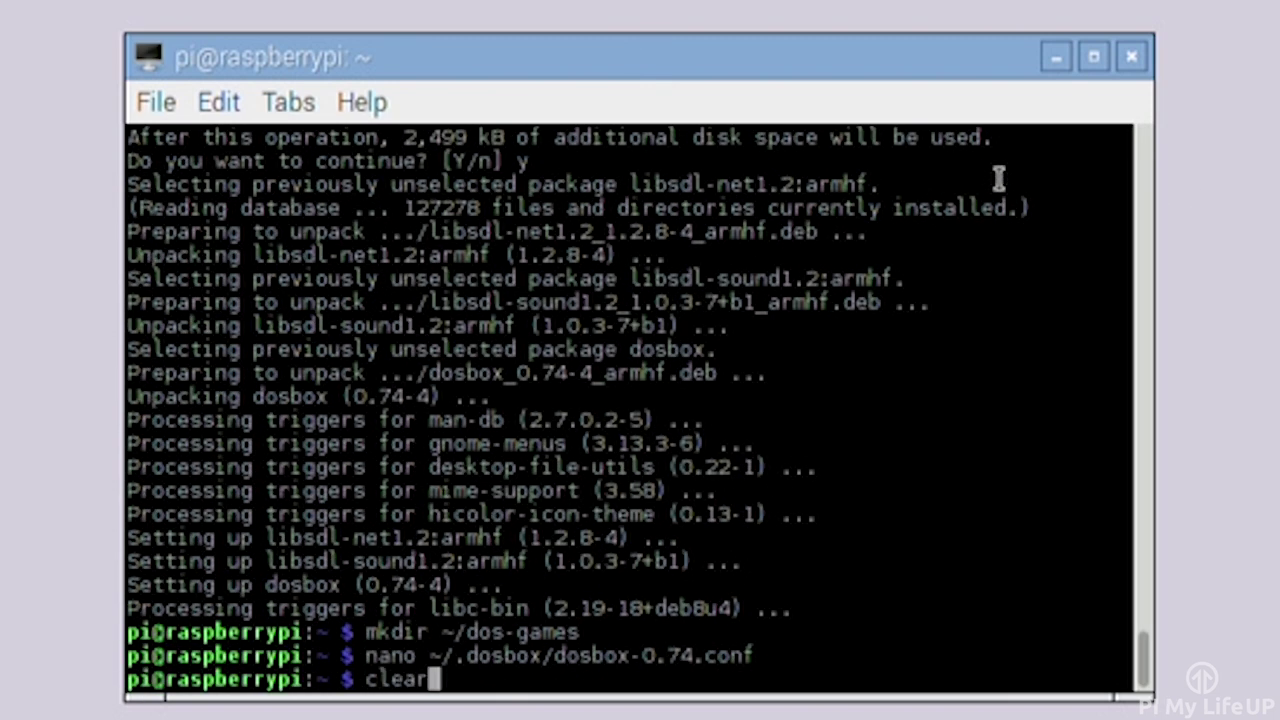
{"action": "key", "text": "Return"}
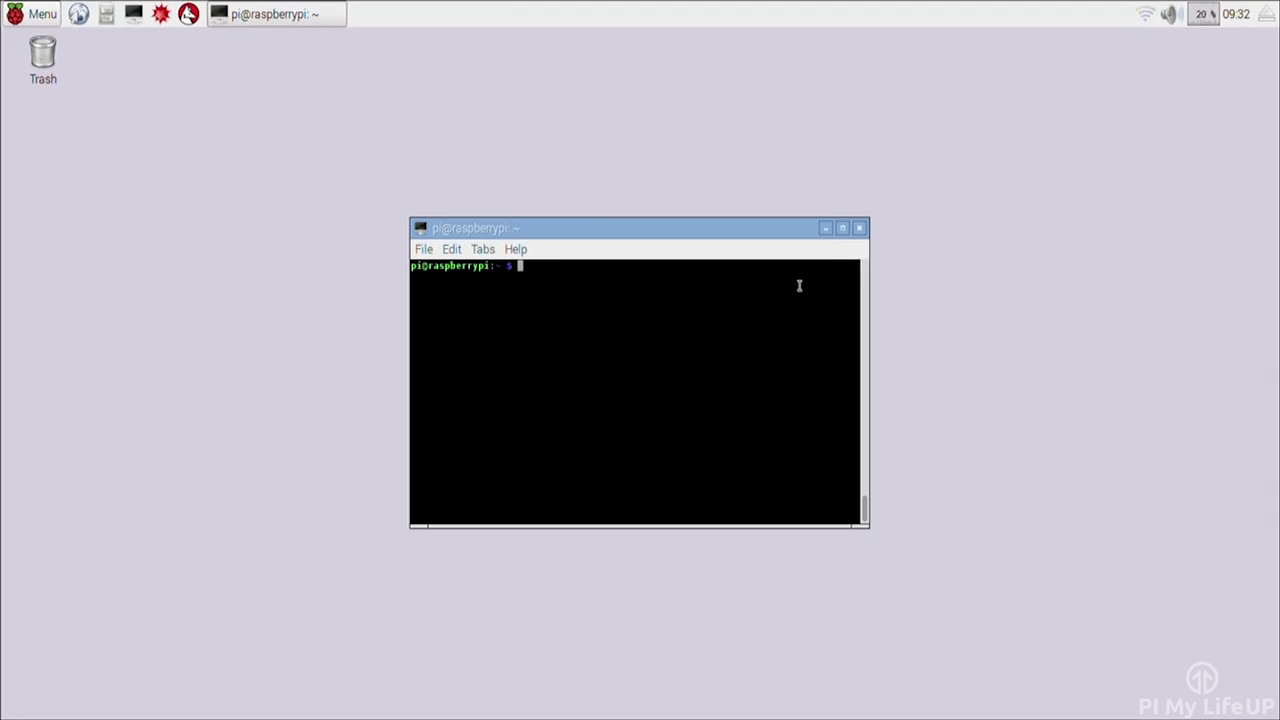
Switch to the web browser and go to abandonia.com
{"action": "left_click", "coordinate": [79, 15]}
{"action": "type", "text": "a"}
{"action": "type", "text": "b"}
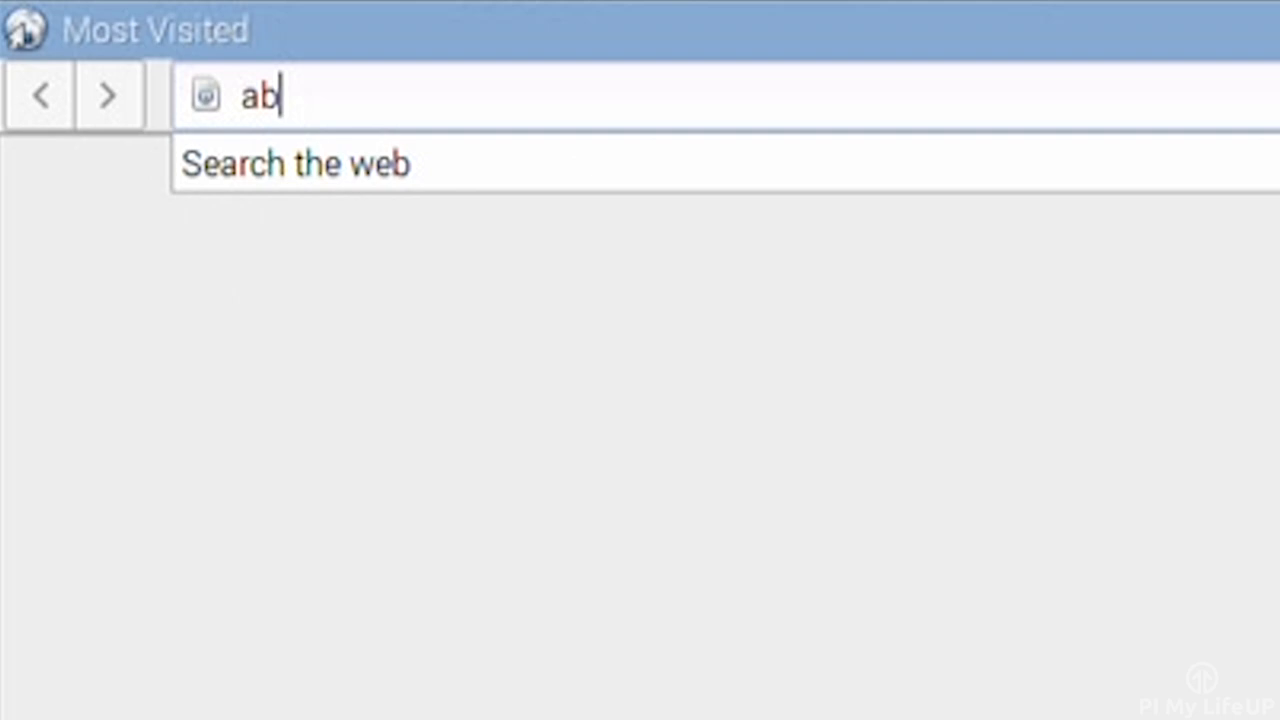
{"action": "type", "text": "andoni"}
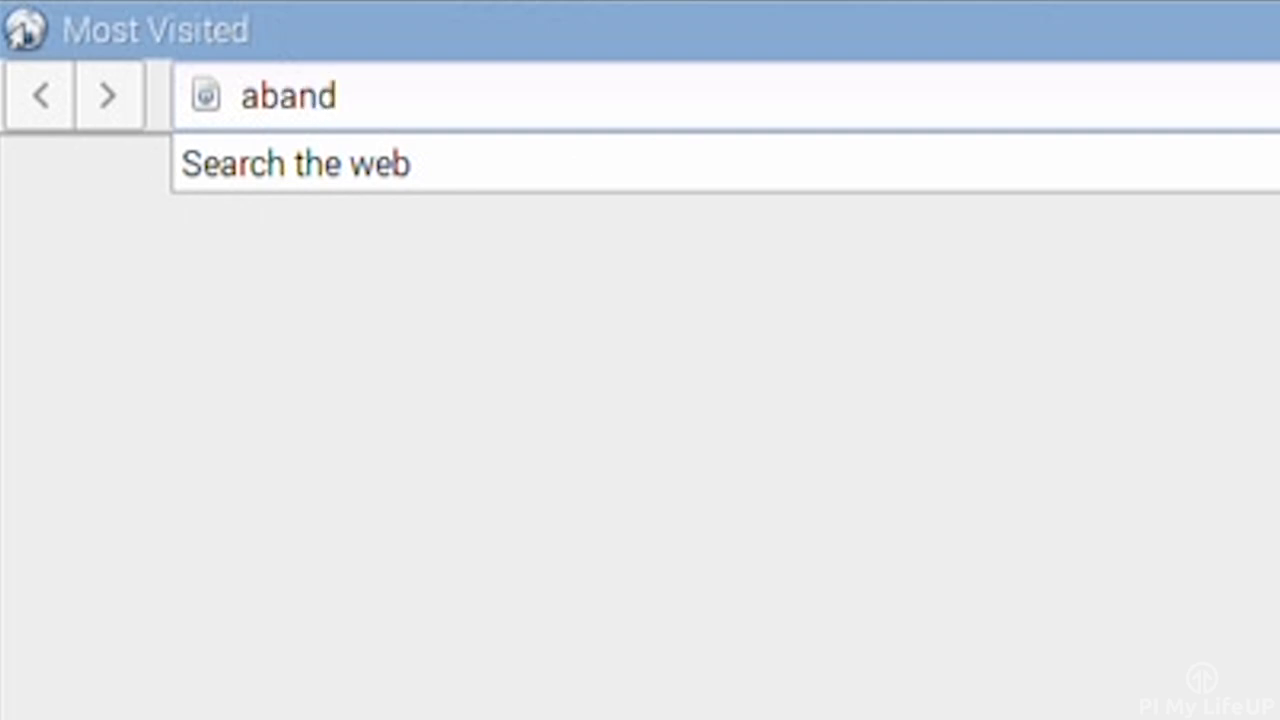
{"action": "type", "text": "a.com"}
{"action": "key", "text": "Return"}
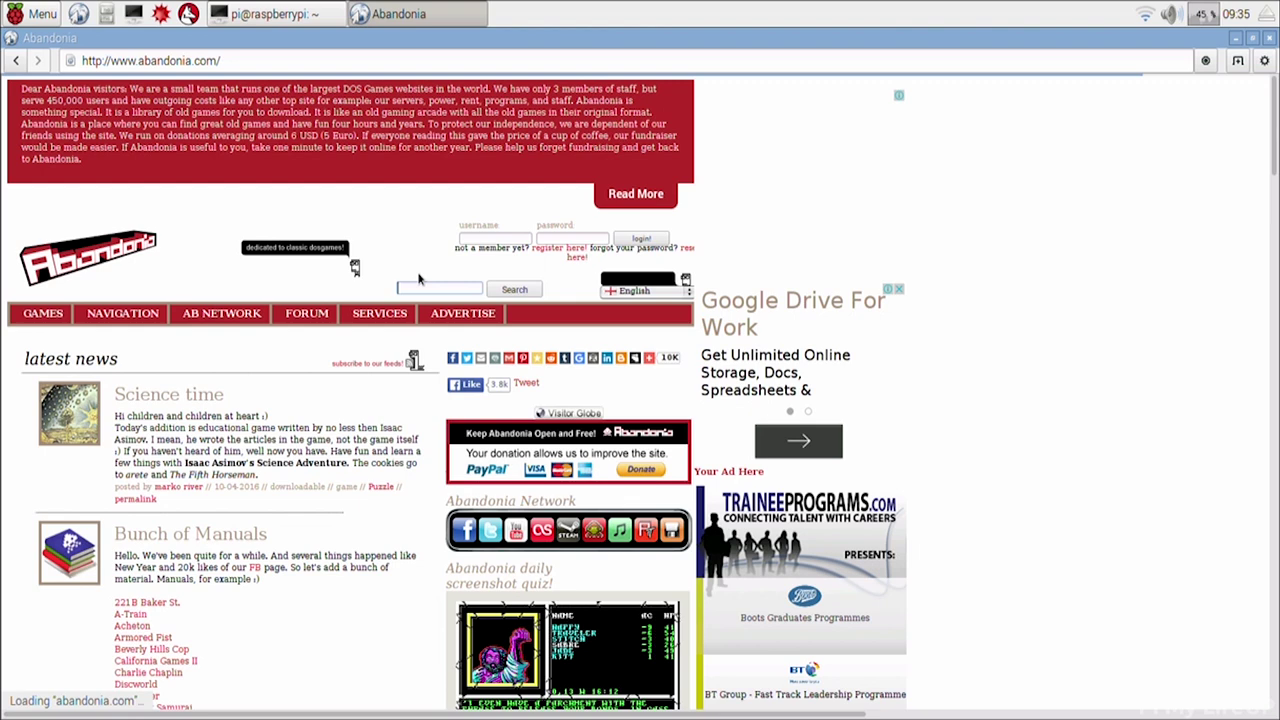
Search Abandonia for "Outrun" and open the OutRun game page
{"action": "type", "text": "Outrun"}
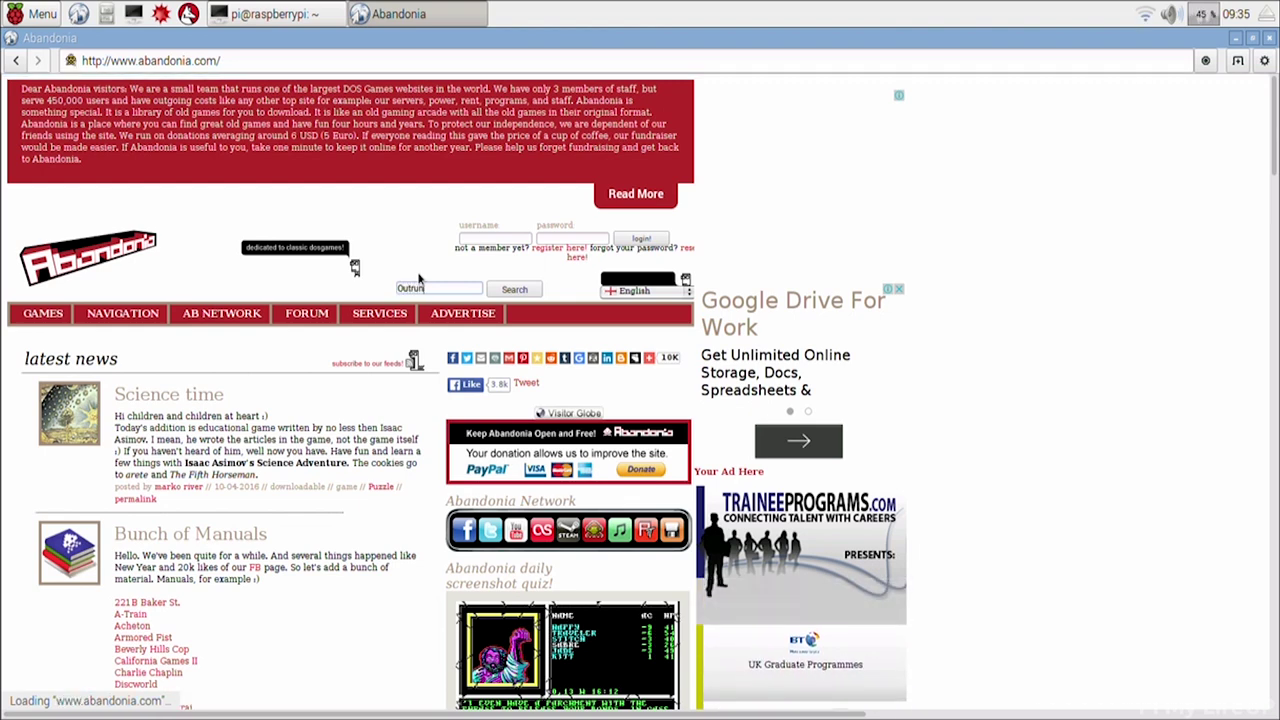
{"action": "key", "text": "Return"}
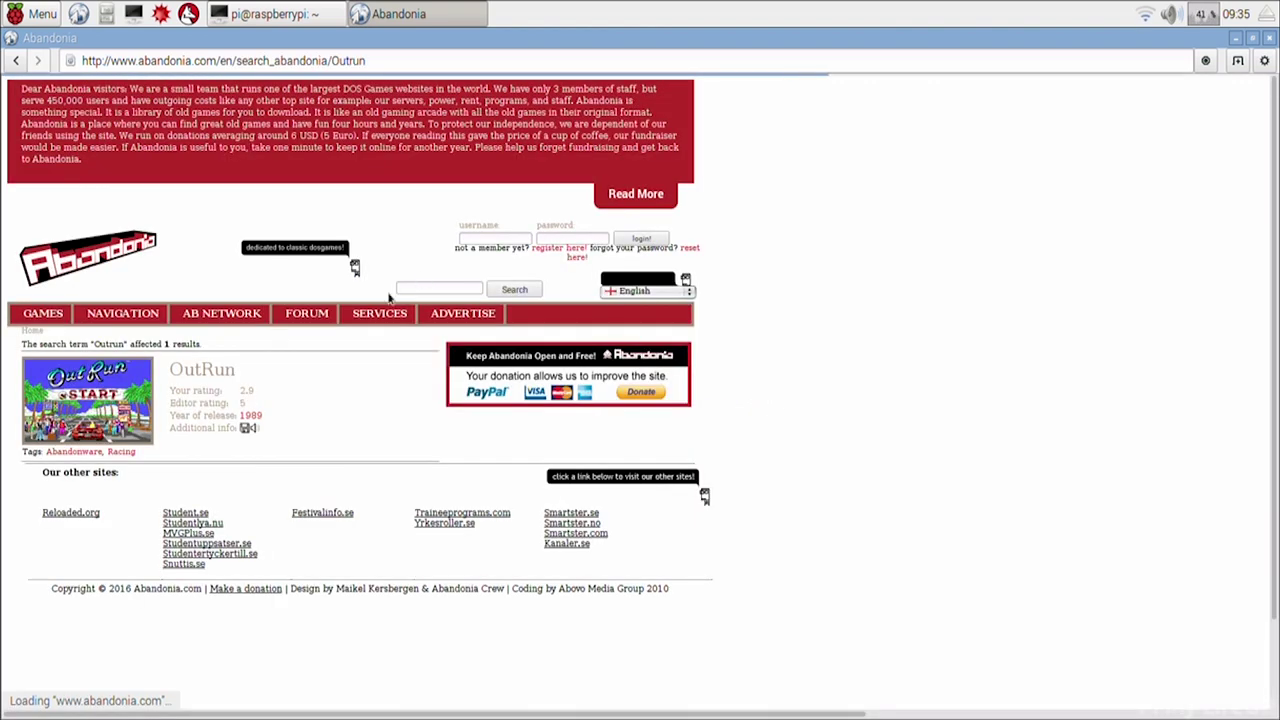
{"action": "left_click", "coordinate": [178, 381]}
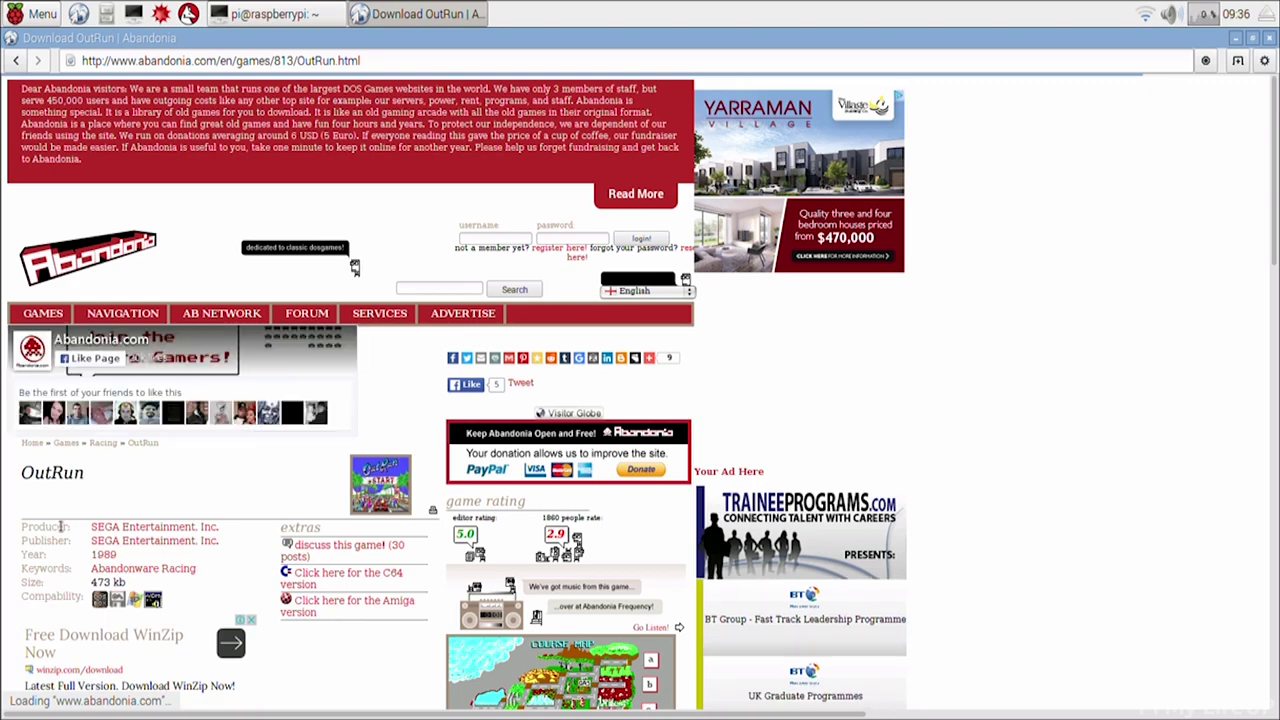
Download OutRun.zip from the game page and close the browser window
{"action": "scroll", "coordinate": [60, 525], "scroll_direction": "down", "scroll_amount": 4}
{"action": "left_click", "coordinate": [95, 477]}
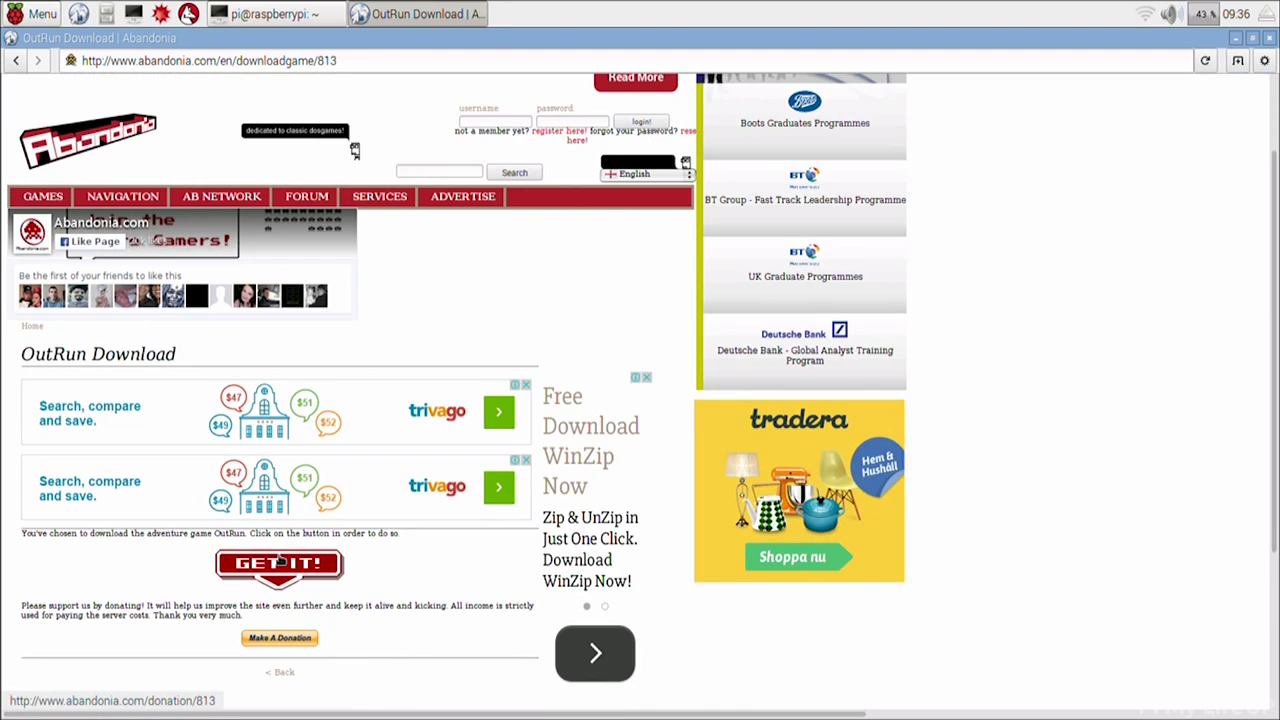
{"action": "left_click", "coordinate": [281, 566]}
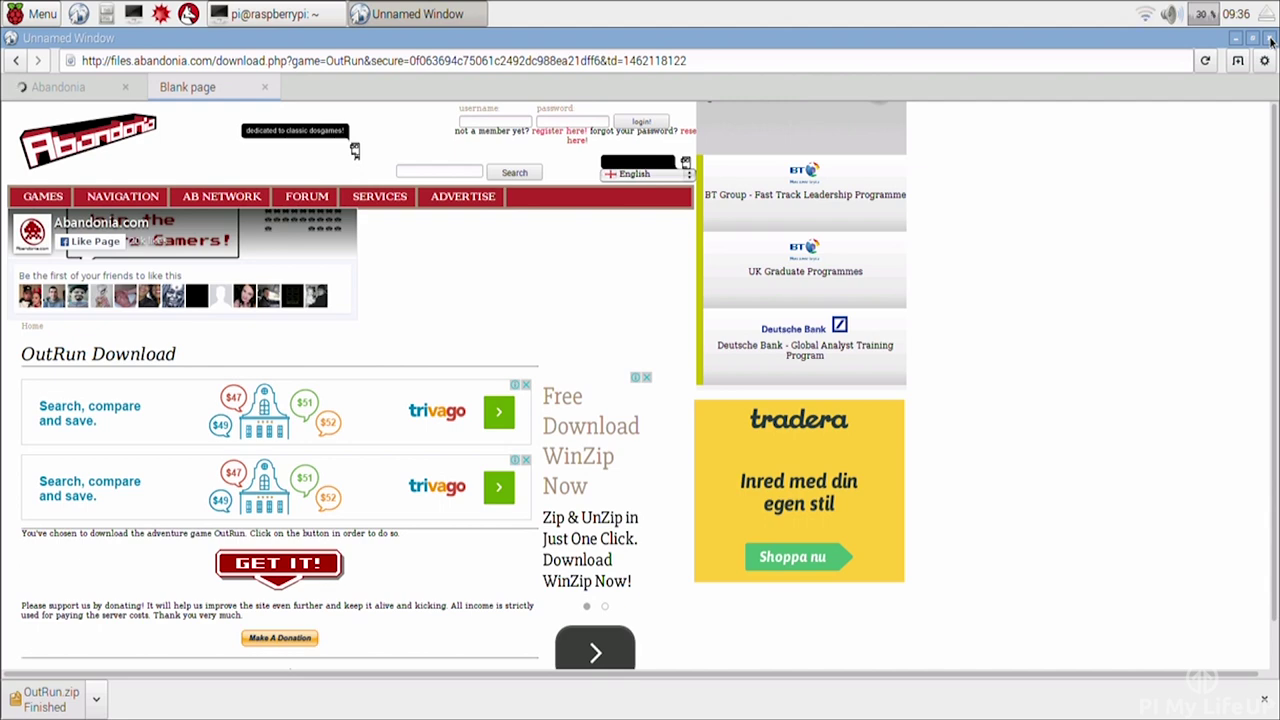
{"action": "left_click", "coordinate": [1270, 38]}
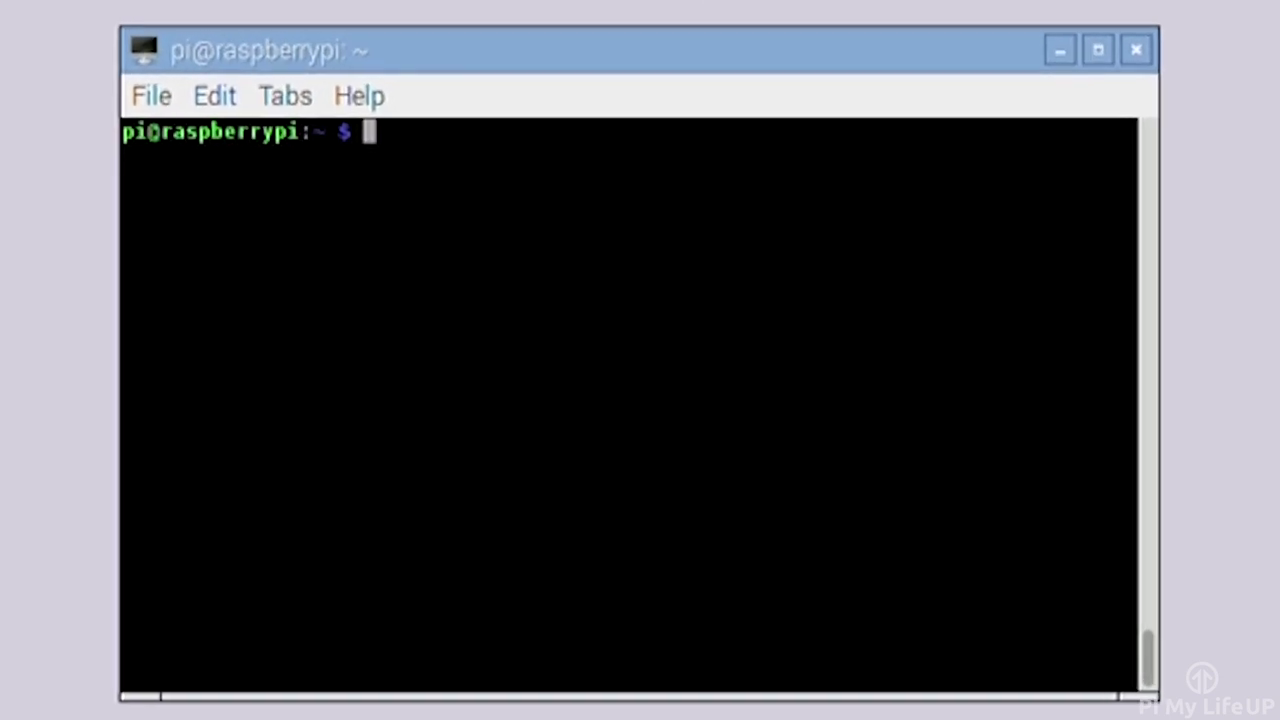
In the terminal, unzip ~/Downloads/OutRun.zip into the ~/dos-games/ directory
{"action": "type", "text": "unzip ~"}
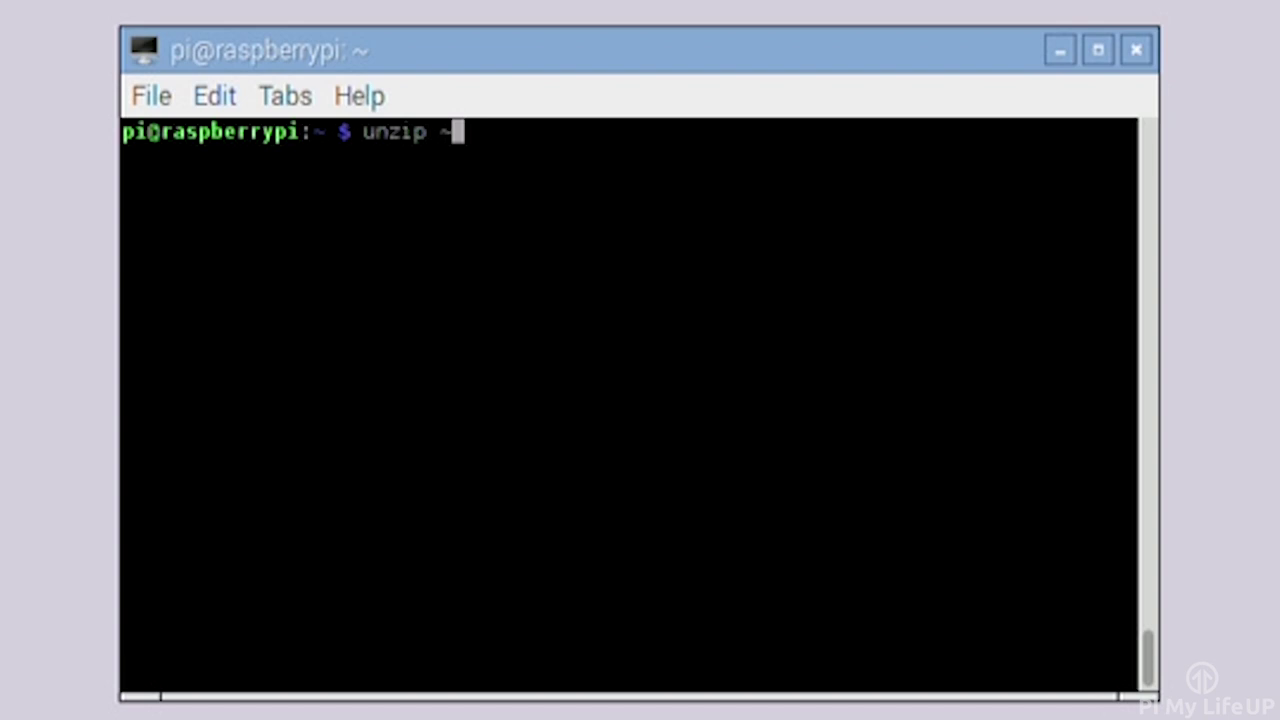
{"action": "type", "text": "/Downloads"}
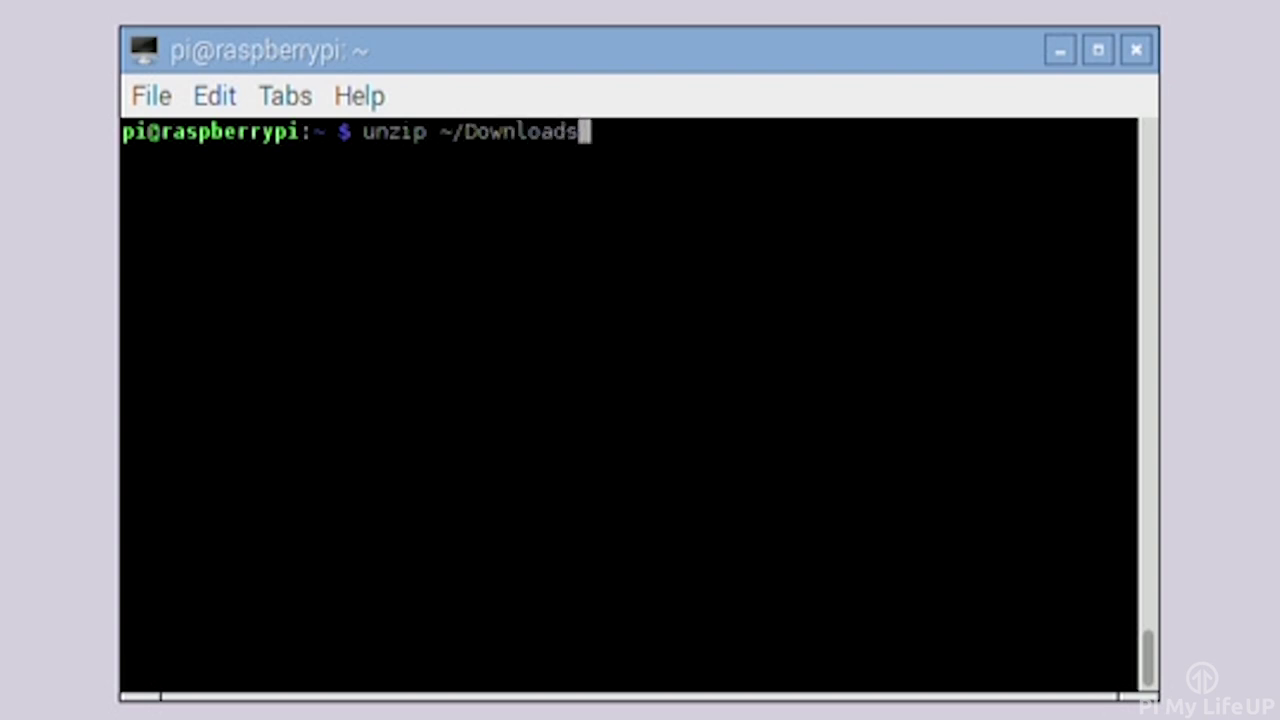
{"action": "type", "text": "/OutRun"}
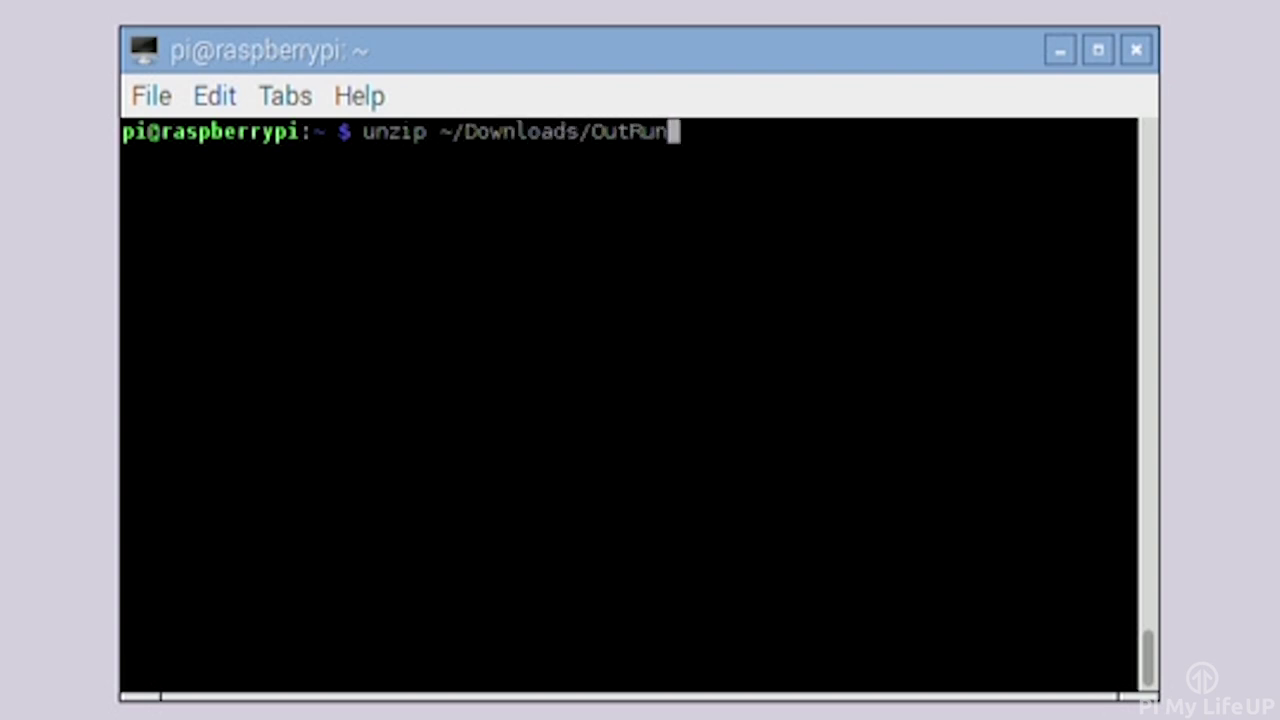
{"action": "type", "text": ".zip -d "}
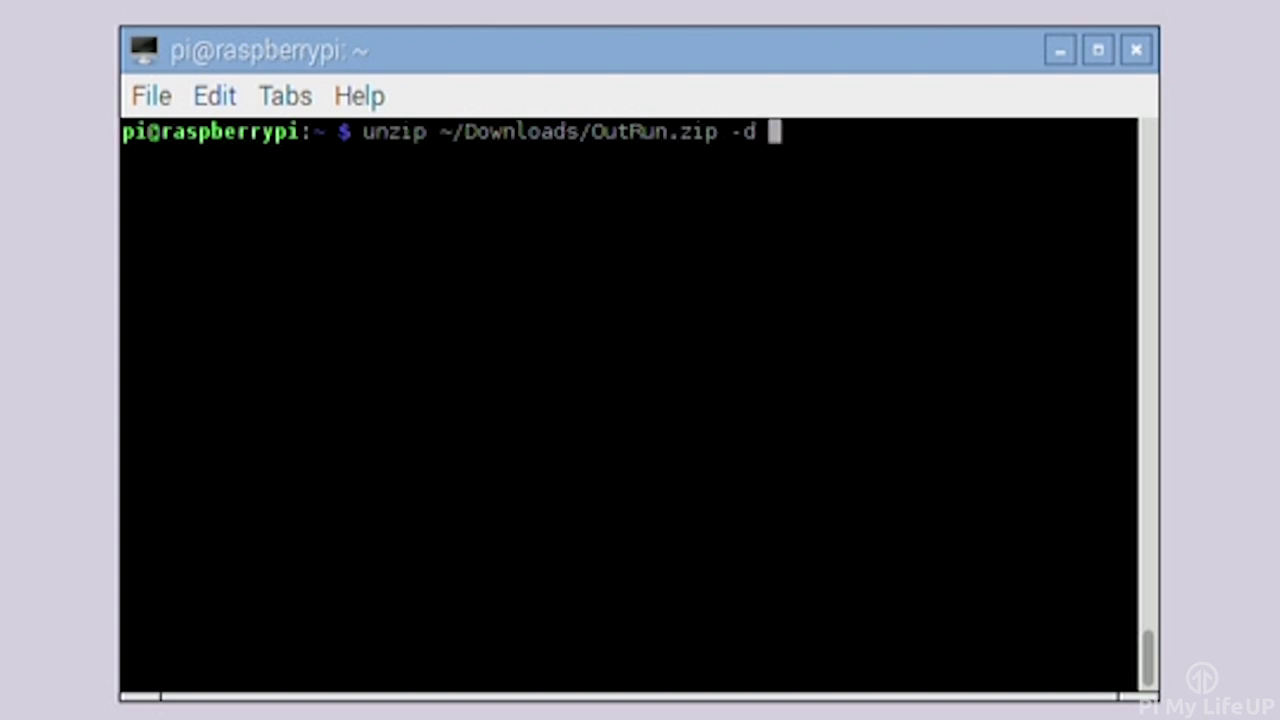
{"action": "type", "text": "~/dos-gam"}
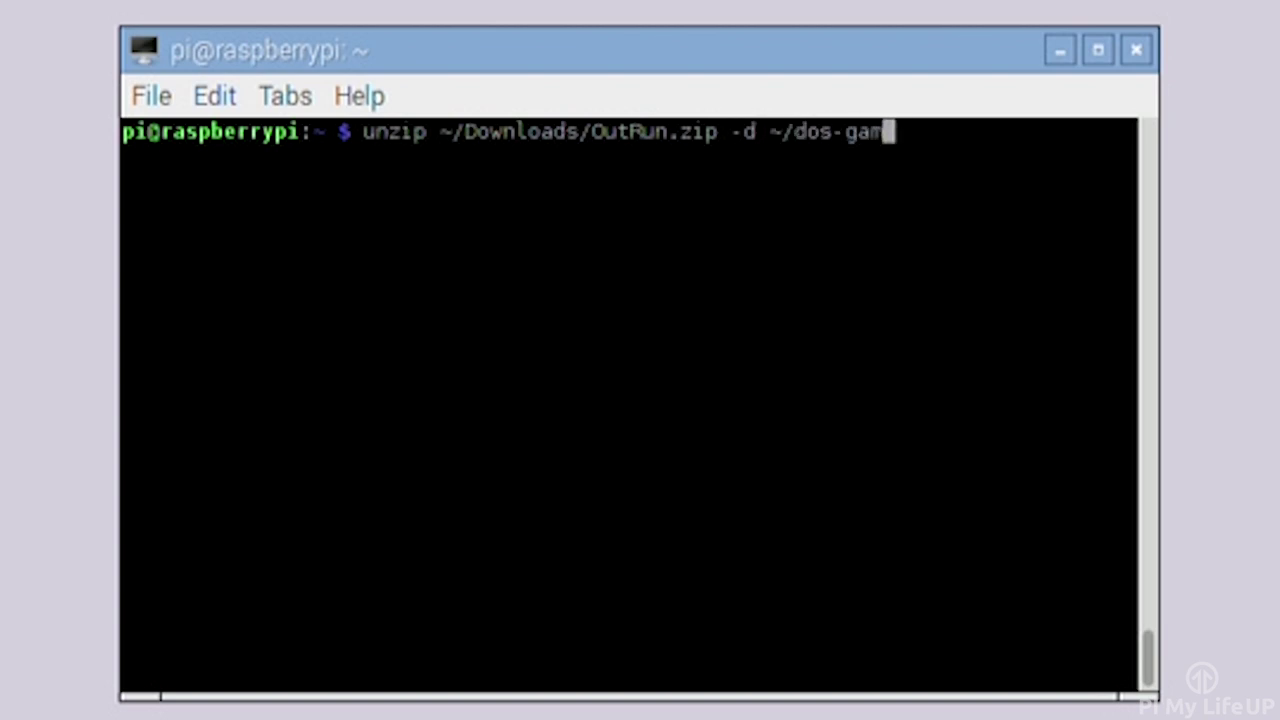
{"action": "type", "text": "es/"}
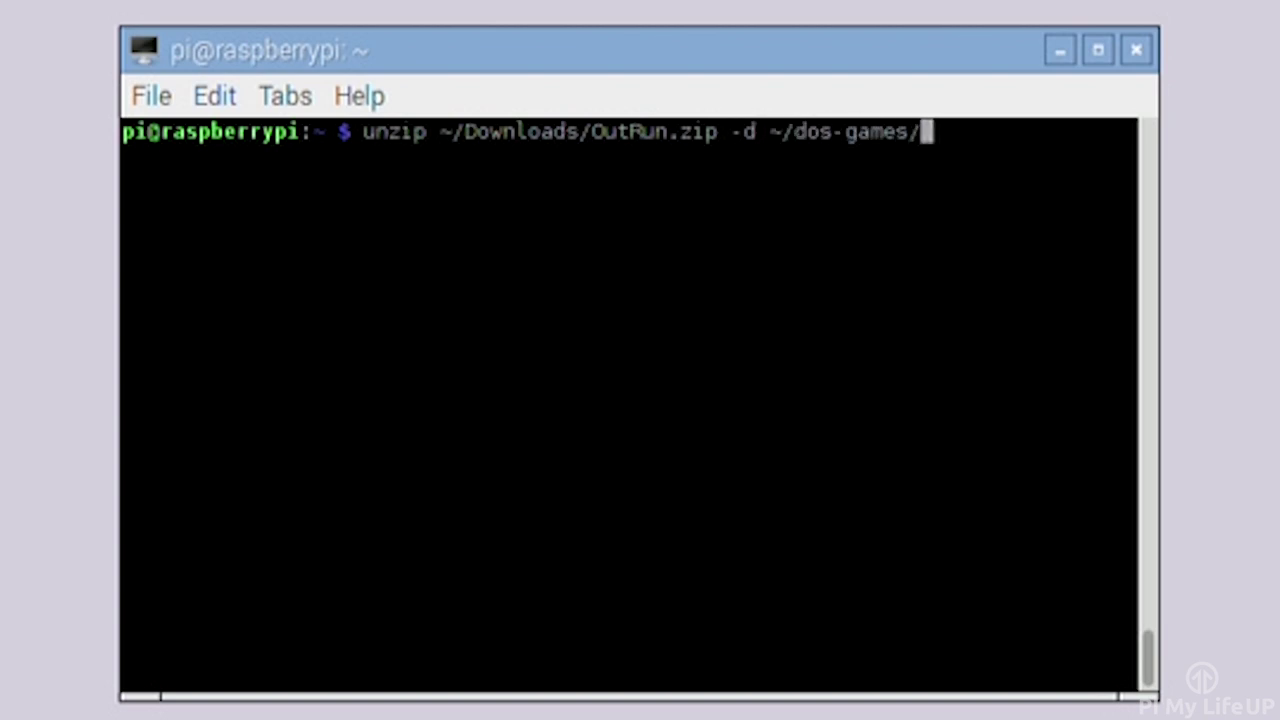
{"action": "key", "text": "Return"}
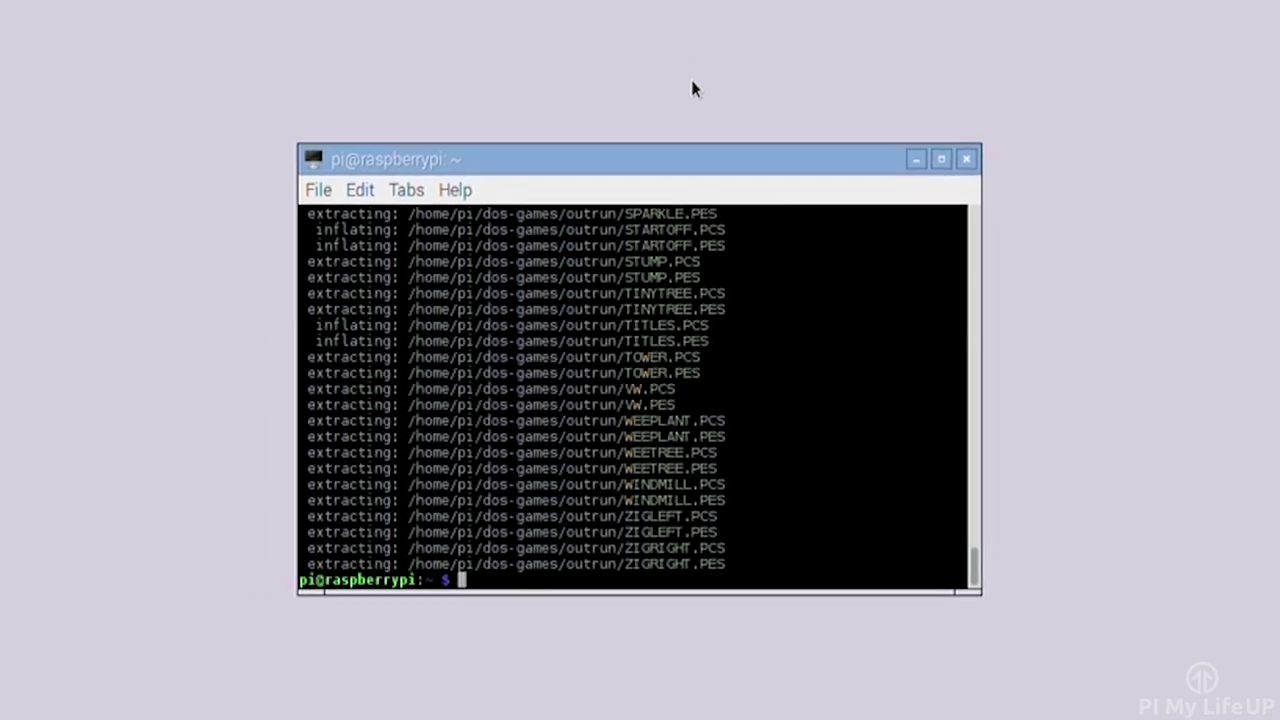
In the file manager, copy OutRun.zip from the Downloads folder into the dos-games folder
{"action": "left_click", "coordinate": [108, 14]}
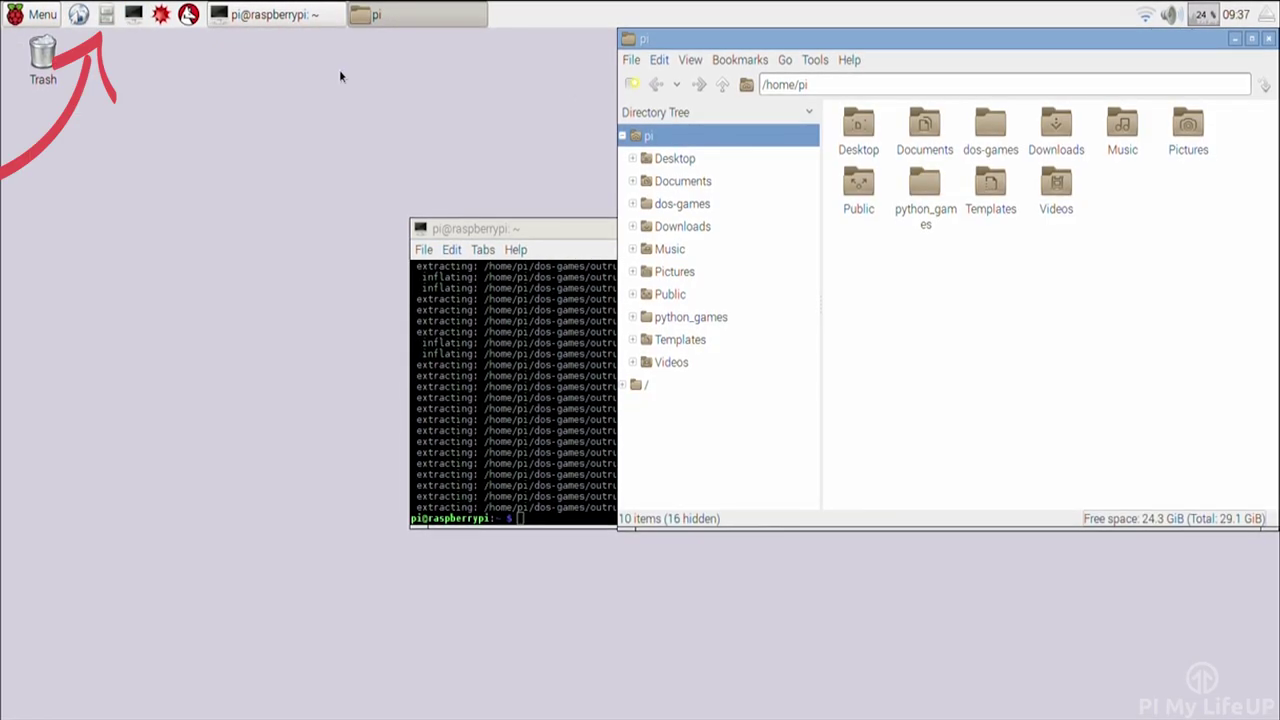
{"action": "mouse_move", "coordinate": [728, 46]}
{"action": "left_mouse_down"}
{"action": "mouse_move", "coordinate": [461, 107]}
{"action": "mouse_move", "coordinate": [424, 128]}
{"action": "left_mouse_up"}
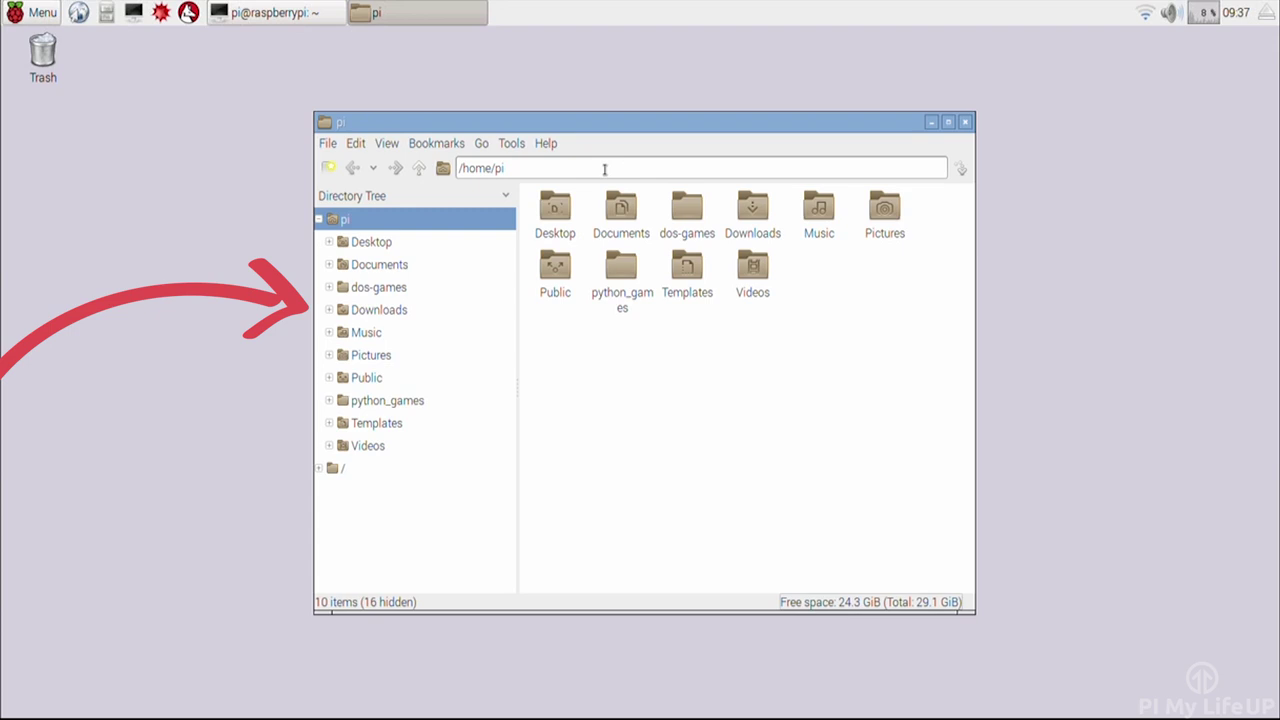
{"action": "left_click", "coordinate": [397, 309]}
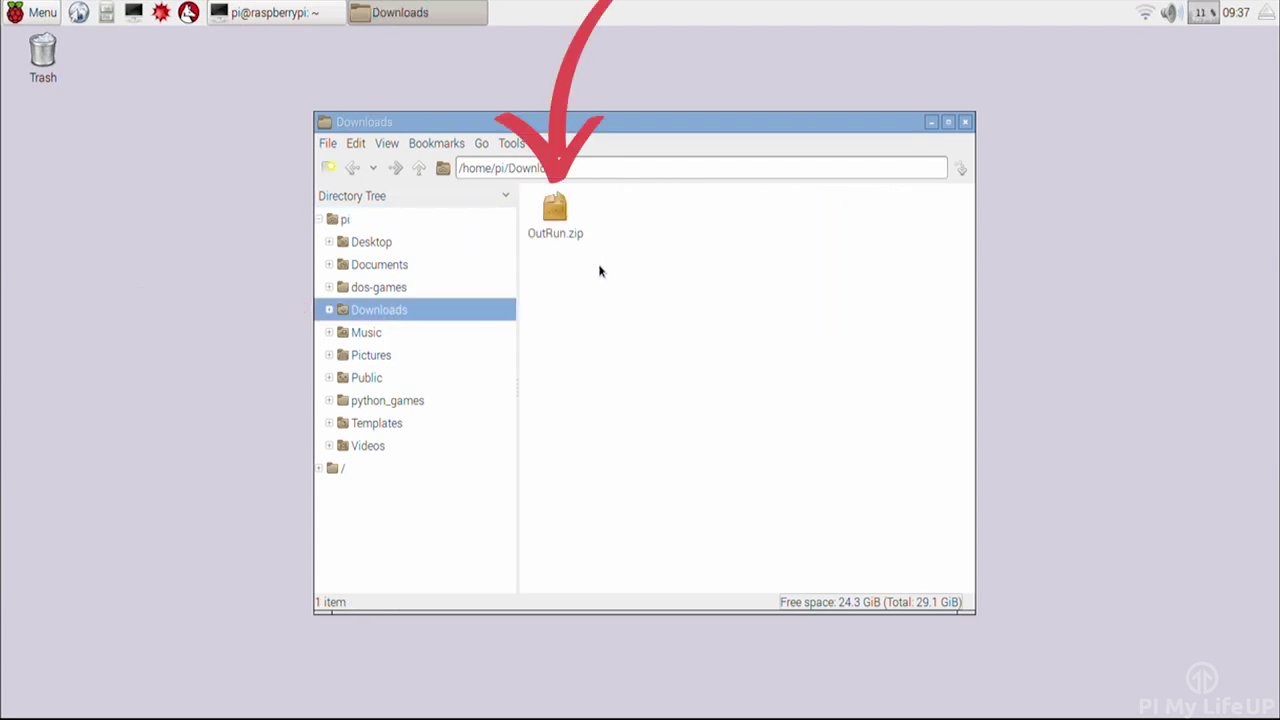
{"action": "left_click", "coordinate": [570, 214]}
{"action": "right_click", "coordinate": [568, 214]}
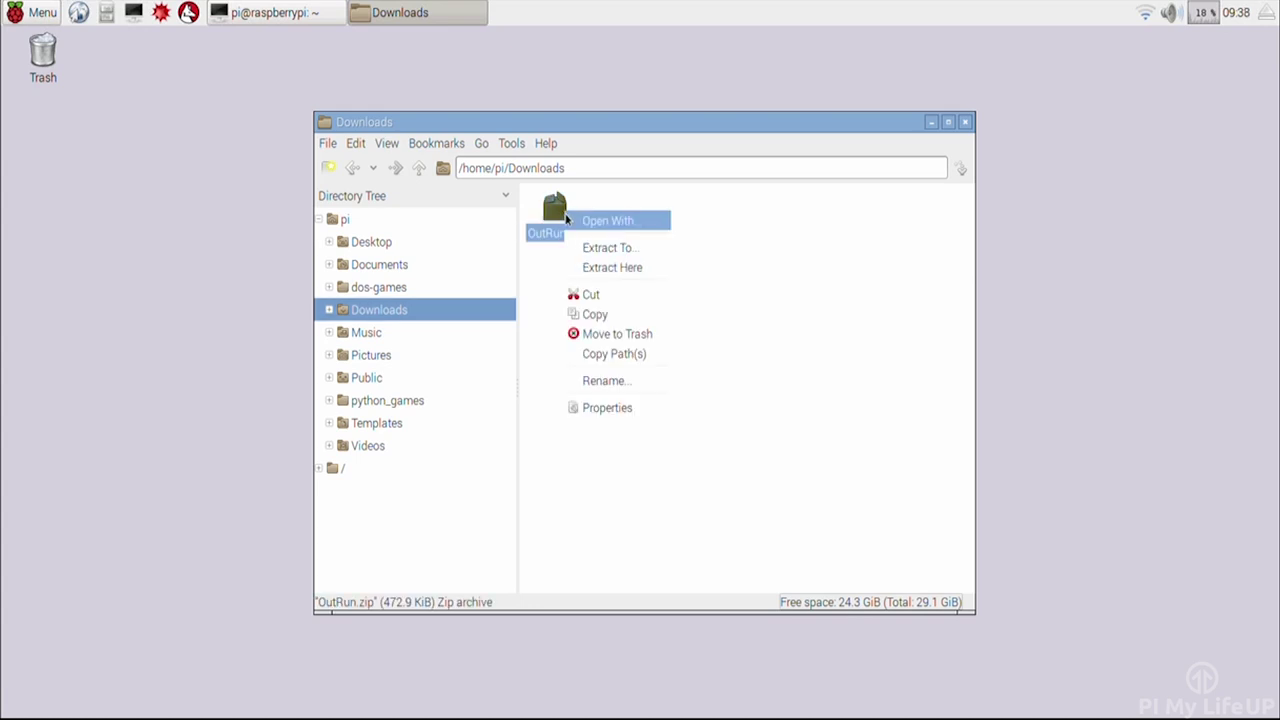
{"action": "left_click", "coordinate": [594, 315]}
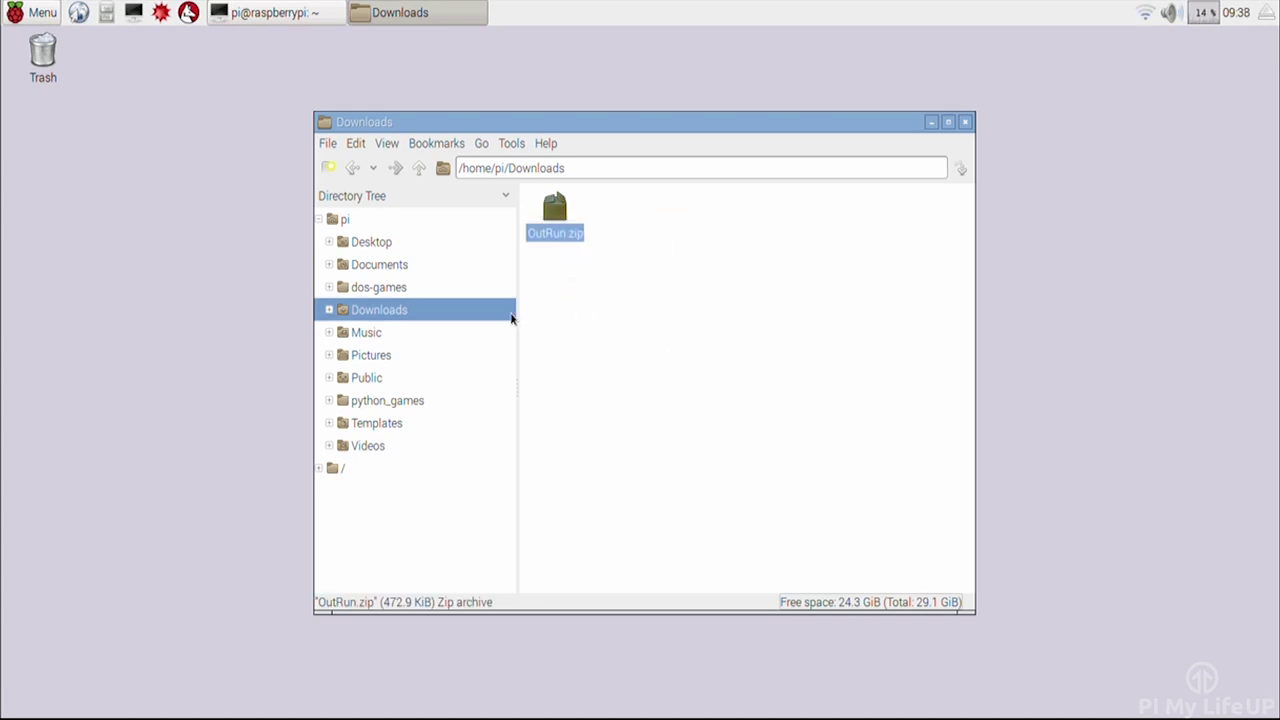
{"action": "left_click", "coordinate": [399, 294]}
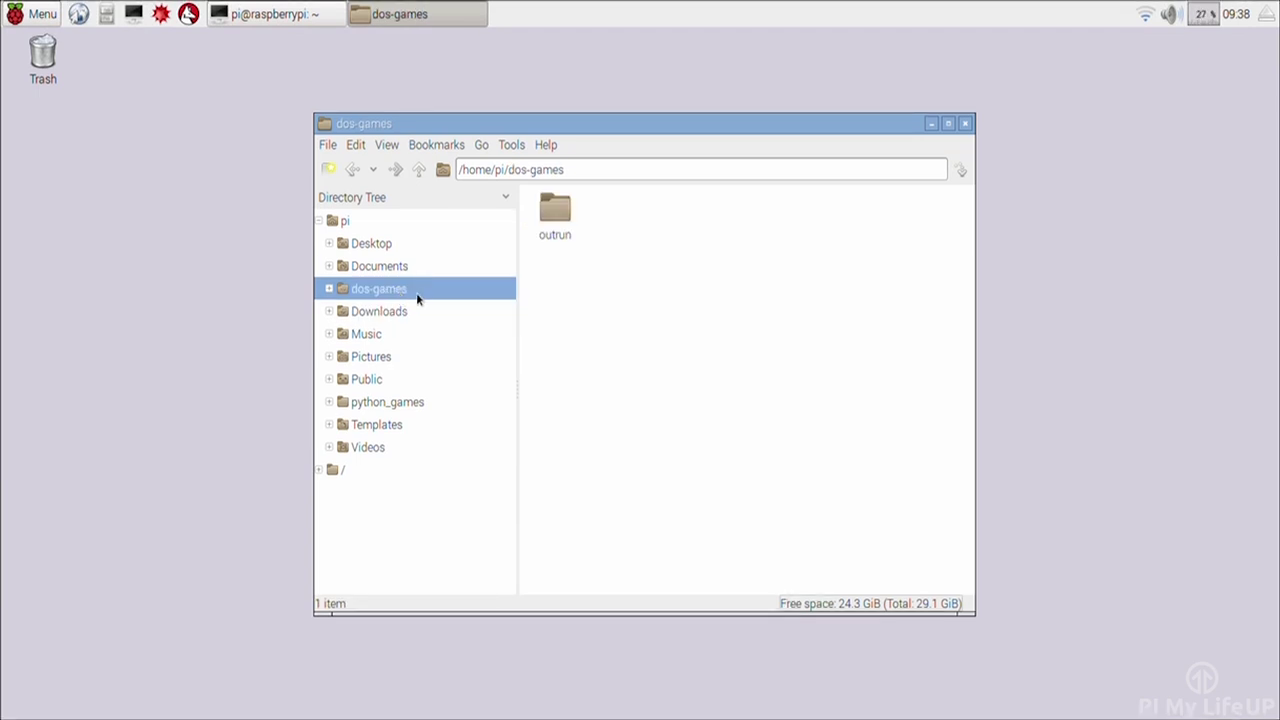
{"action": "right_click", "coordinate": [706, 290]}
{"action": "left_click", "coordinate": [748, 326]}
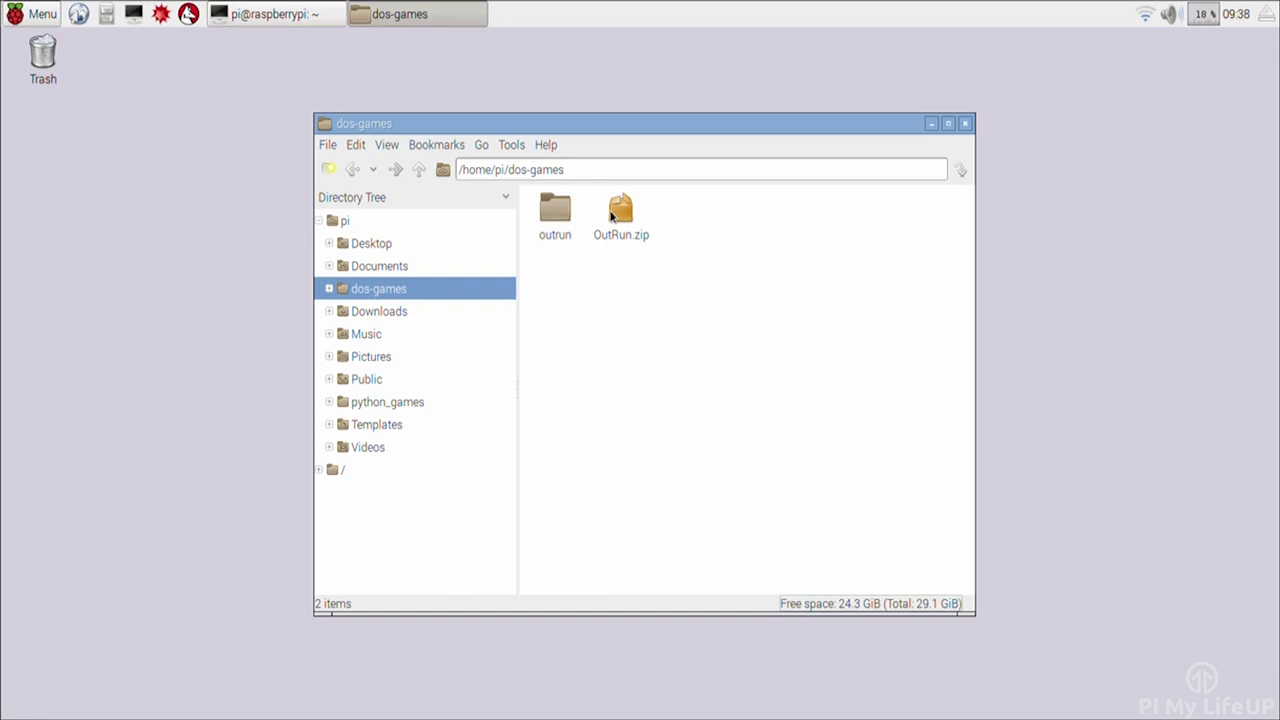
Extract OutRun.zip in place inside the dos-games folder and close the file manager
{"action": "right_click", "coordinate": [611, 211]}
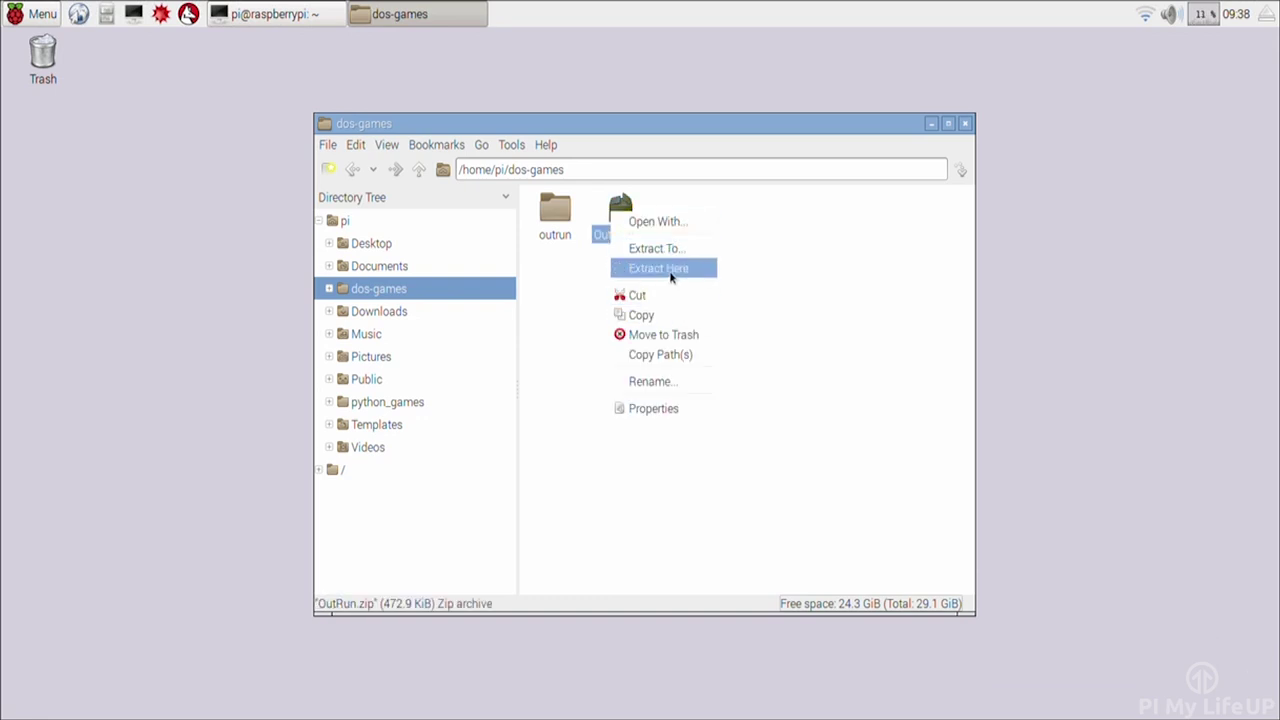
{"action": "left_click", "coordinate": [671, 276]}
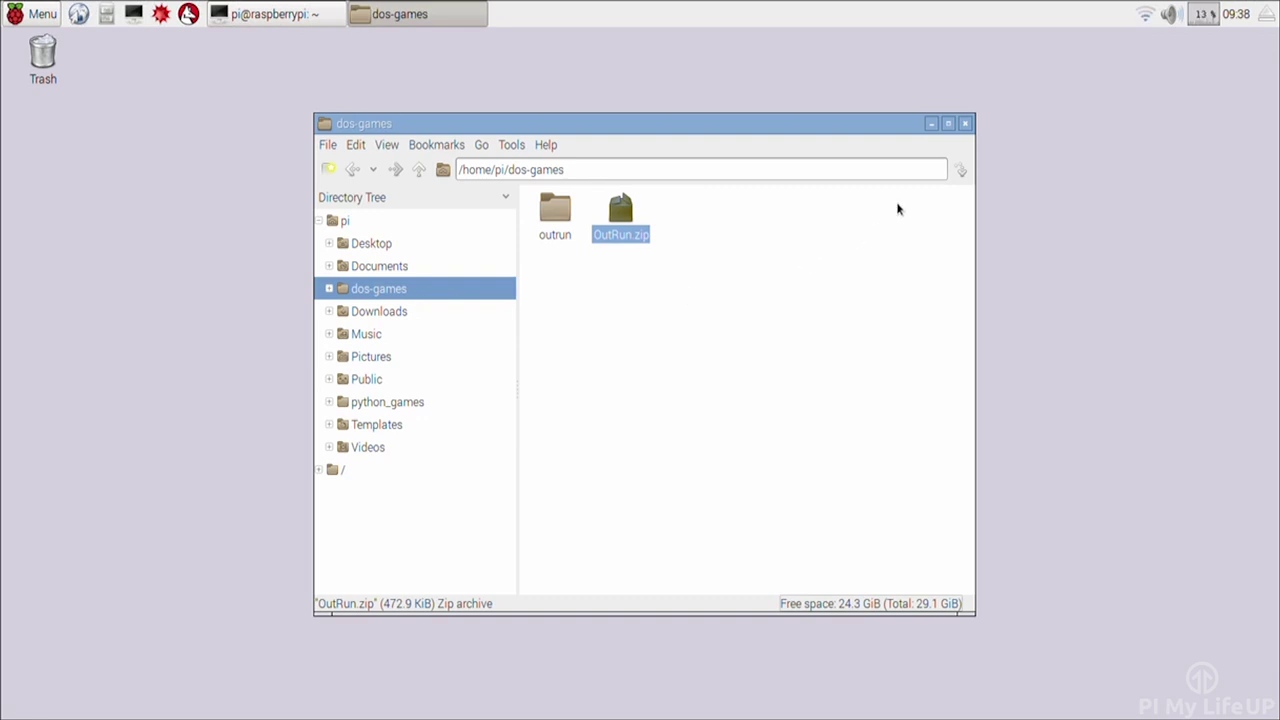
{"action": "left_click", "coordinate": [965, 124]}
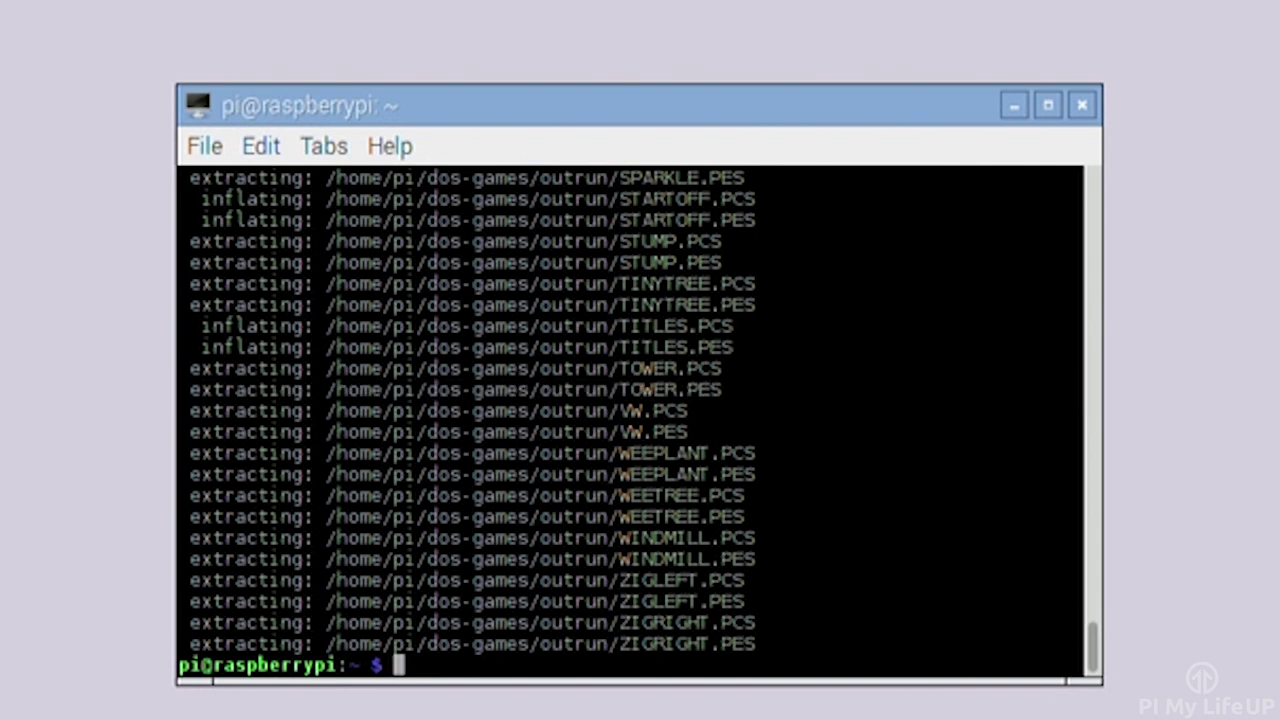
Clear the terminal, start DOSBox from it and move the DOSBox window over the terminal
{"action": "type", "text": "clear"}
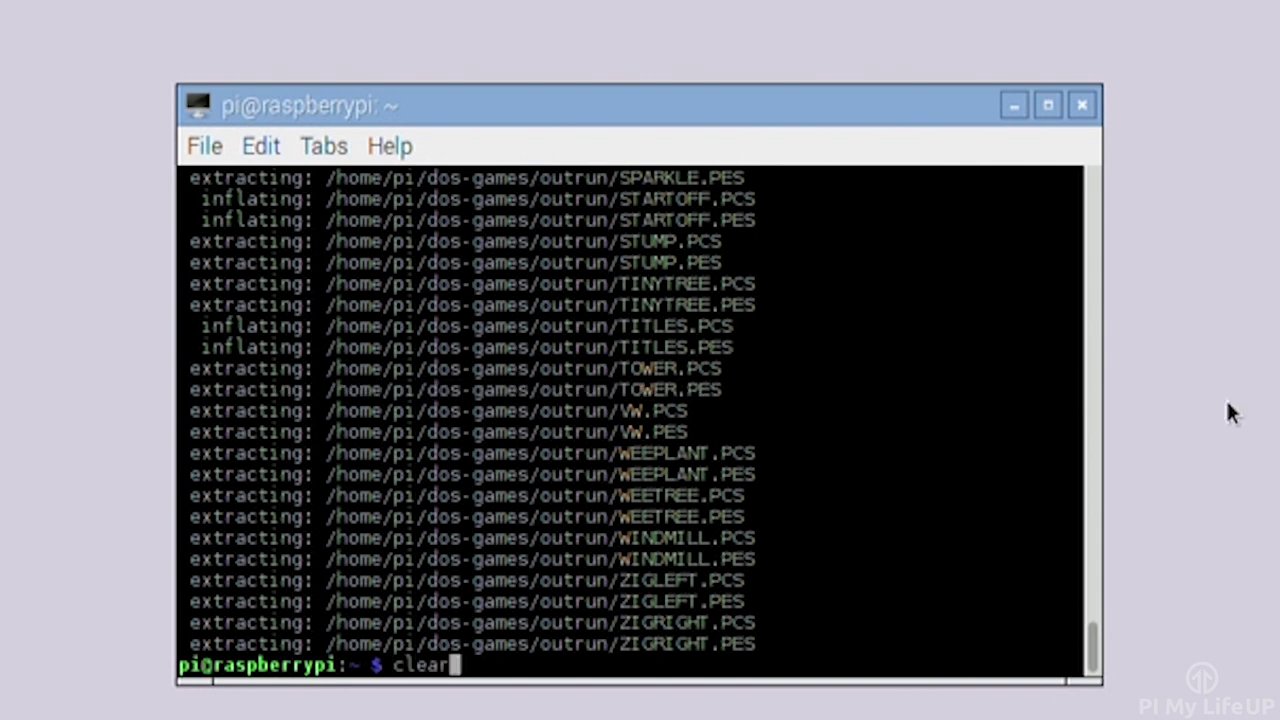
{"action": "key", "text": "Return"}
{"action": "type", "text": "dosbox"}
{"action": "key", "text": "Return"}
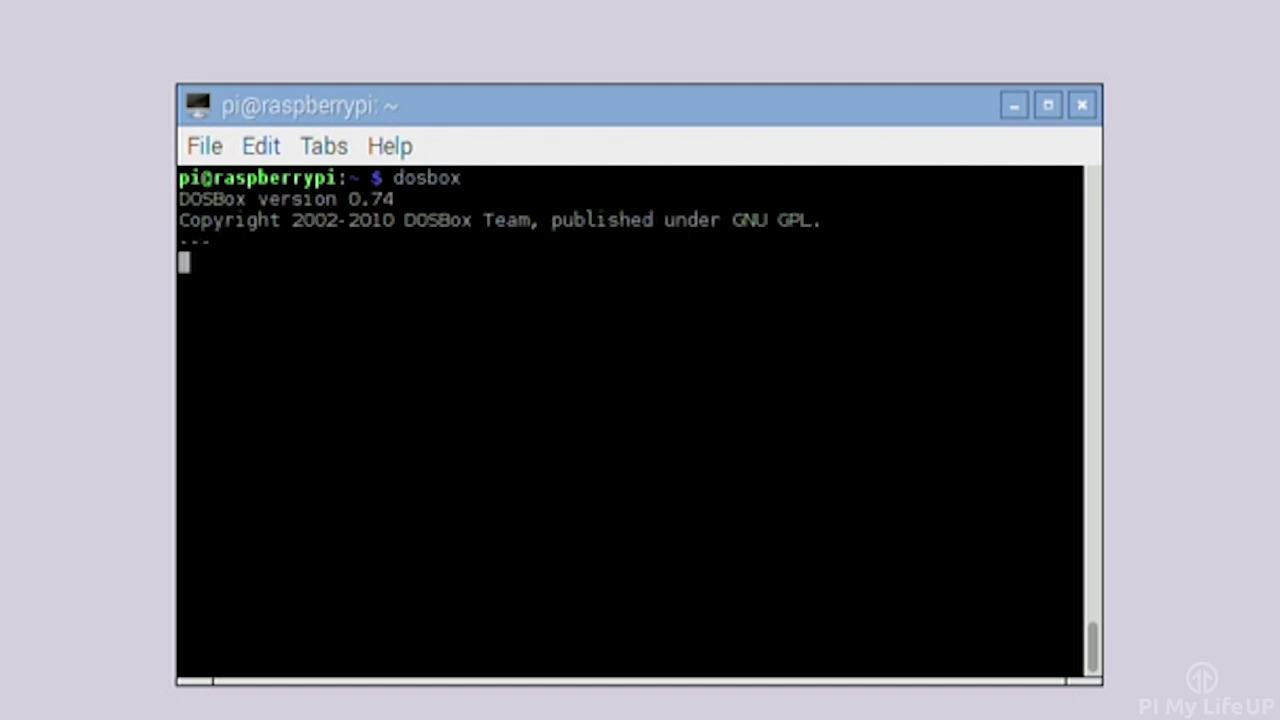
{"action": "left_click_drag", "start_coordinate": [1120, 466], "coordinate": [717, 150]}
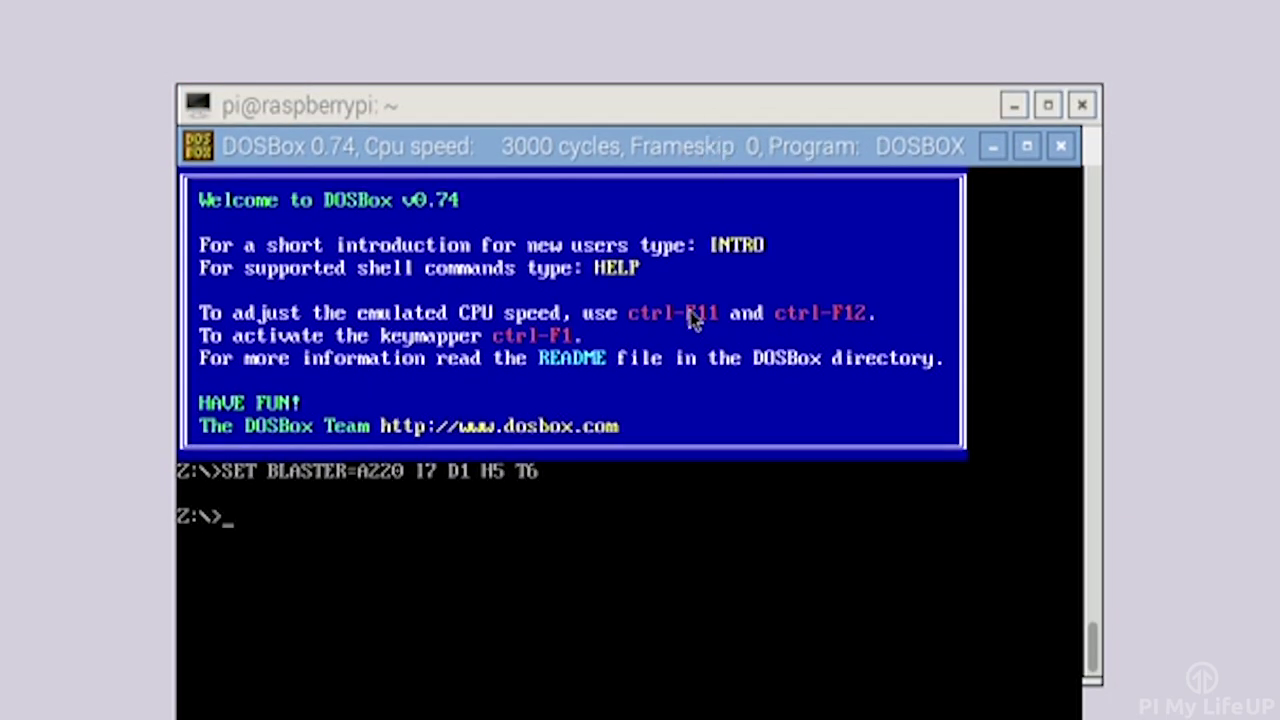
Examine the DOSBox keymapper layout and the joystick detection lines in the terminal output
{"action": "key", "text": "ctrl+F1"}
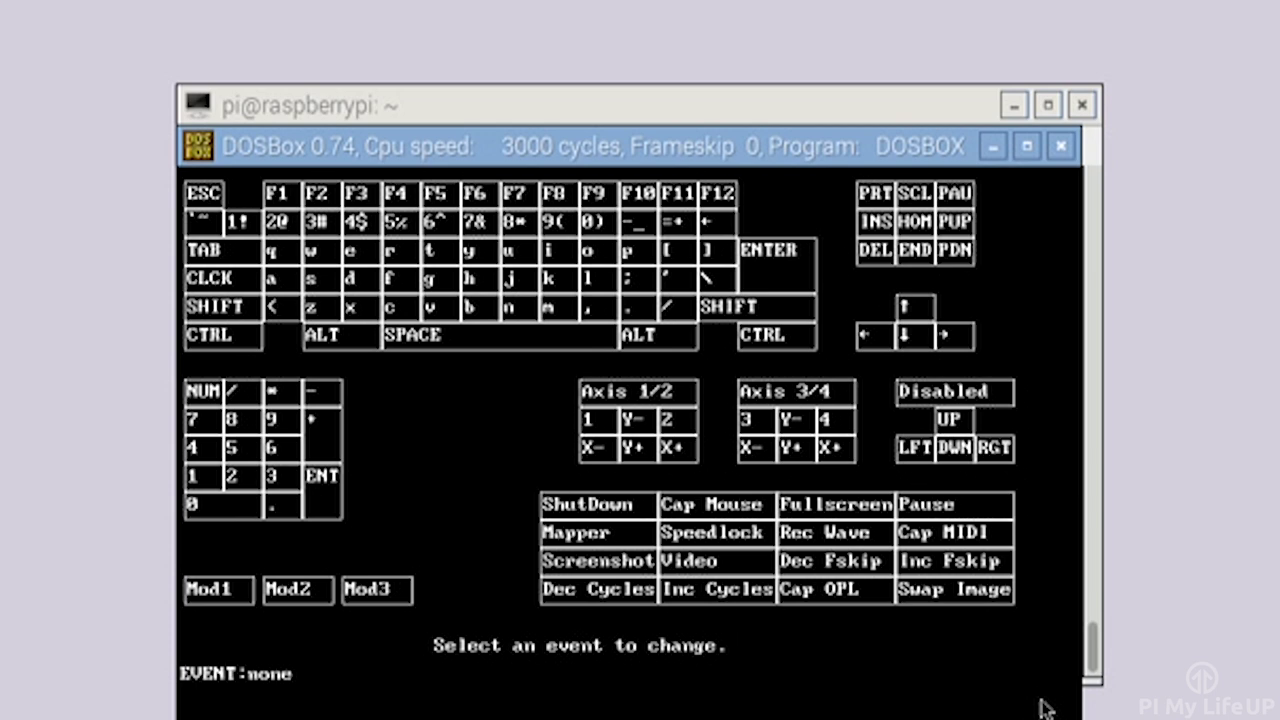
{"action": "left_click", "coordinate": [957, 689]}
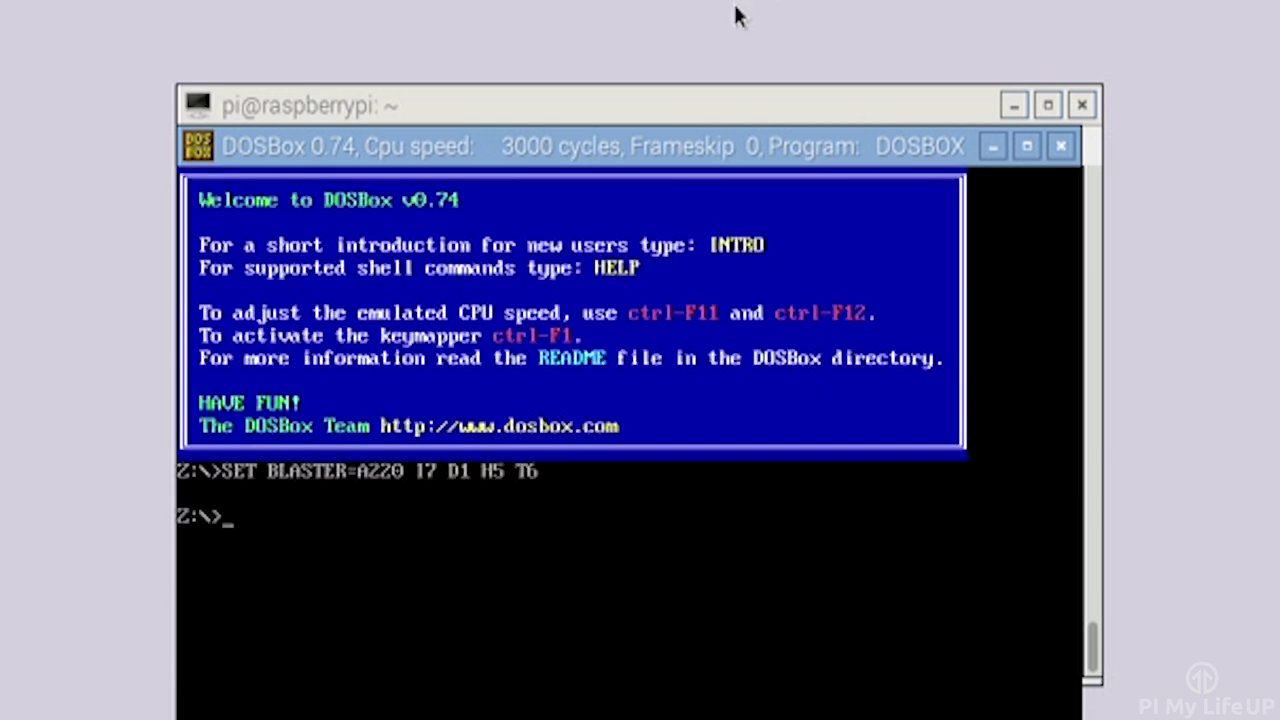
{"action": "key", "text": "ctrl+F9"}
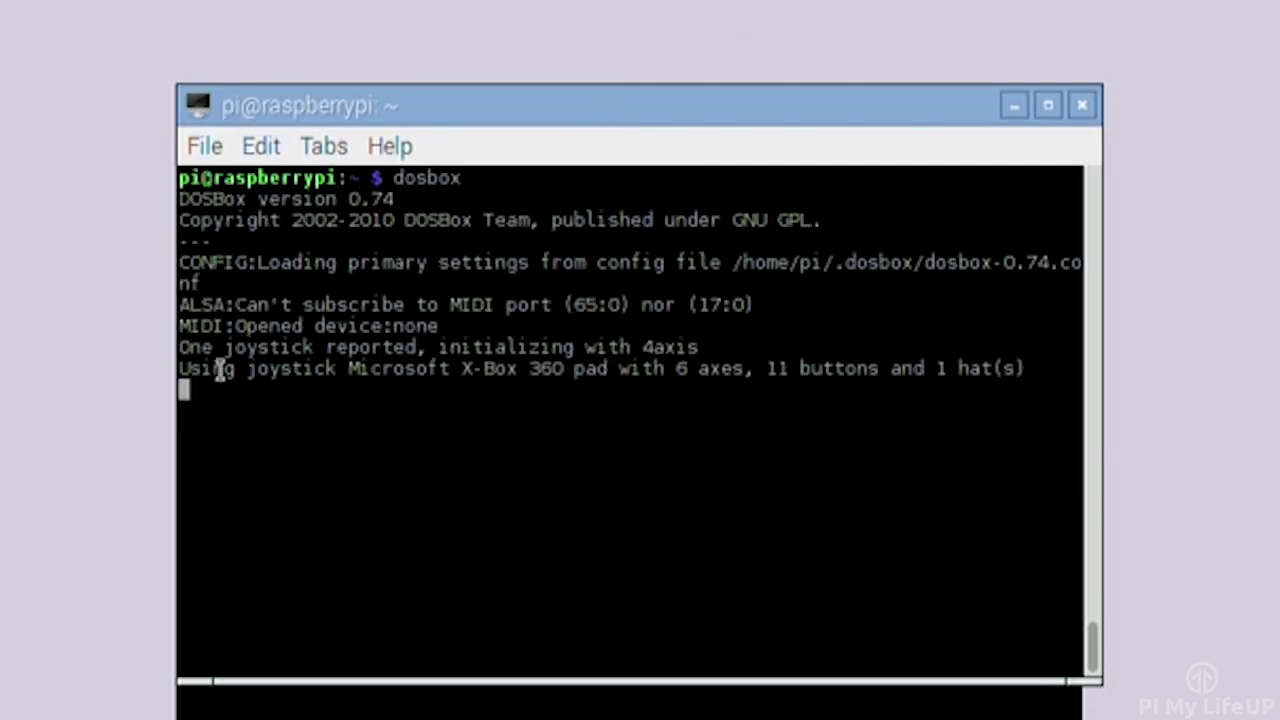
{"action": "left_click_drag", "start_coordinate": [180, 347], "coordinate": [1040, 366]}
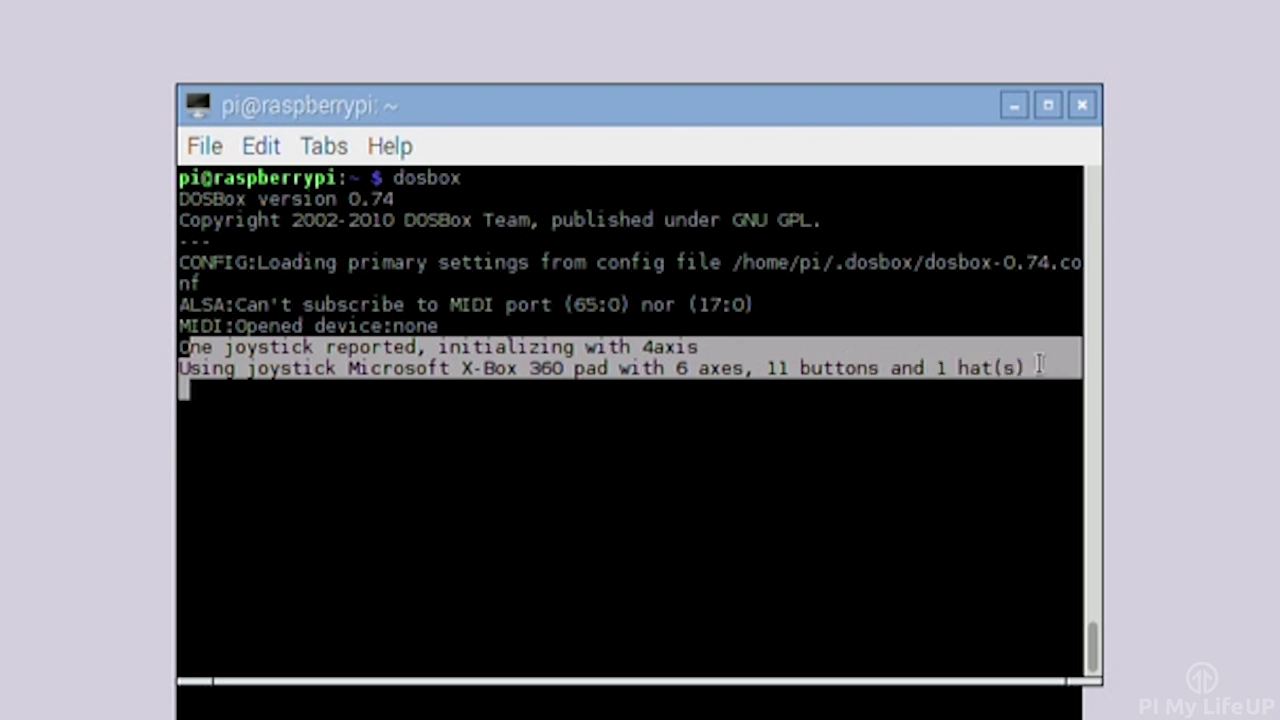
{"action": "left_click", "coordinate": [966, 367]}
{"action": "left_click", "coordinate": [1095, 405]}
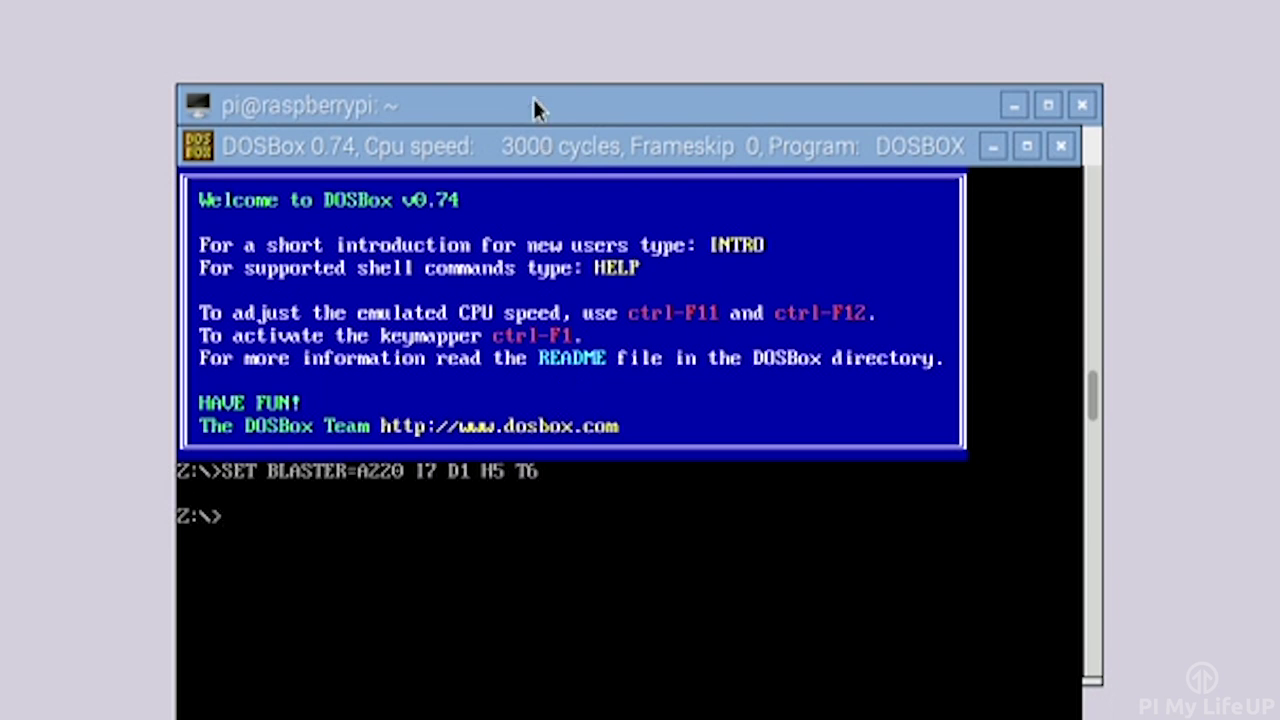
In DOSBox, mount ~/dos-games/outrun as drive C
{"action": "type", "text": "mount "}
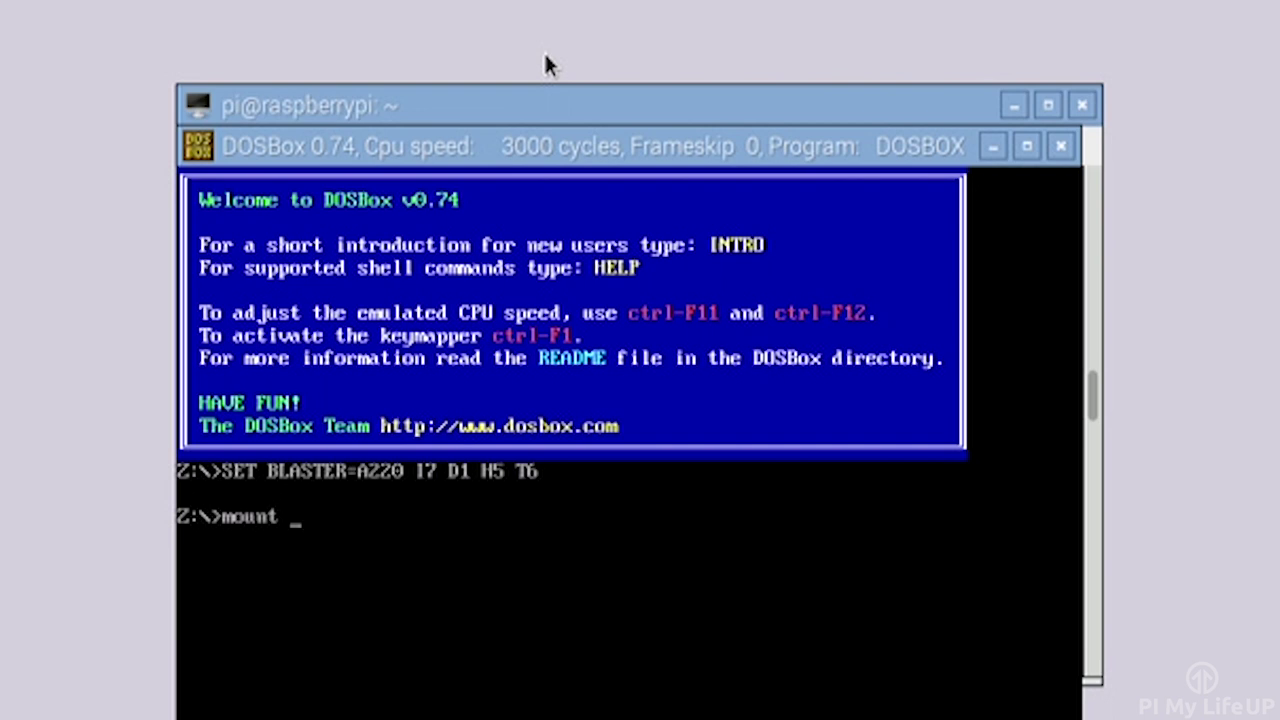
{"action": "type", "text": "c ~/dos-games"}
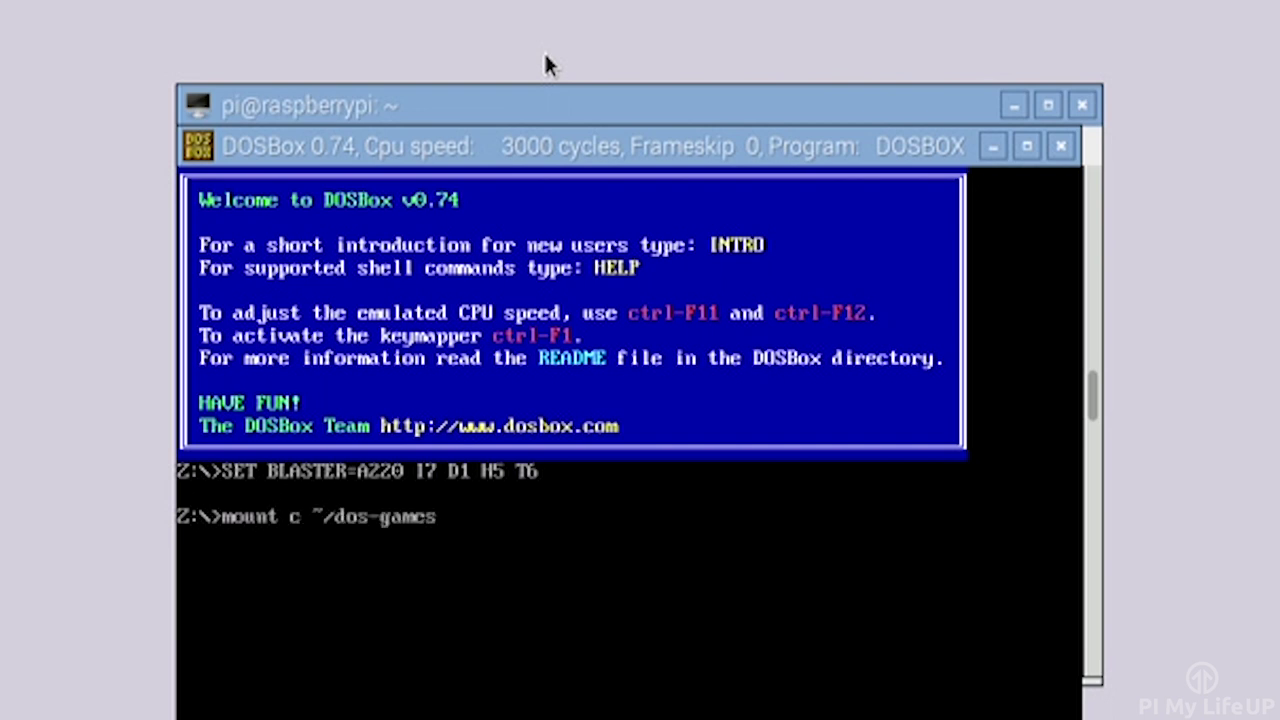
{"action": "type", "text": "/outrun"}
{"action": "key", "text": "Return"}
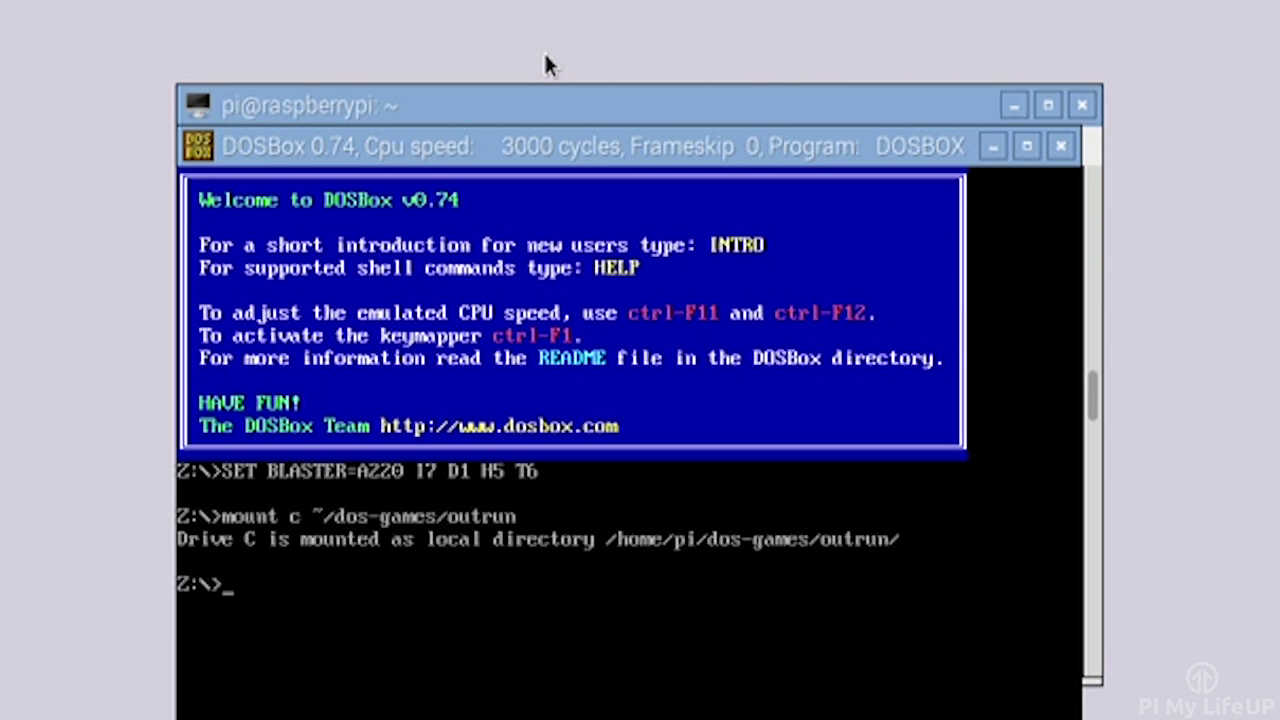
Switch to drive C in DOSBox and launch the game with the outrun command
{"action": "type", "text": "C"}
{"action": "key", "text": "BackSpace"}
{"action": "type", "text": "c:"}
{"action": "key", "text": "Return"}
{"action": "type", "text": "outrun"}
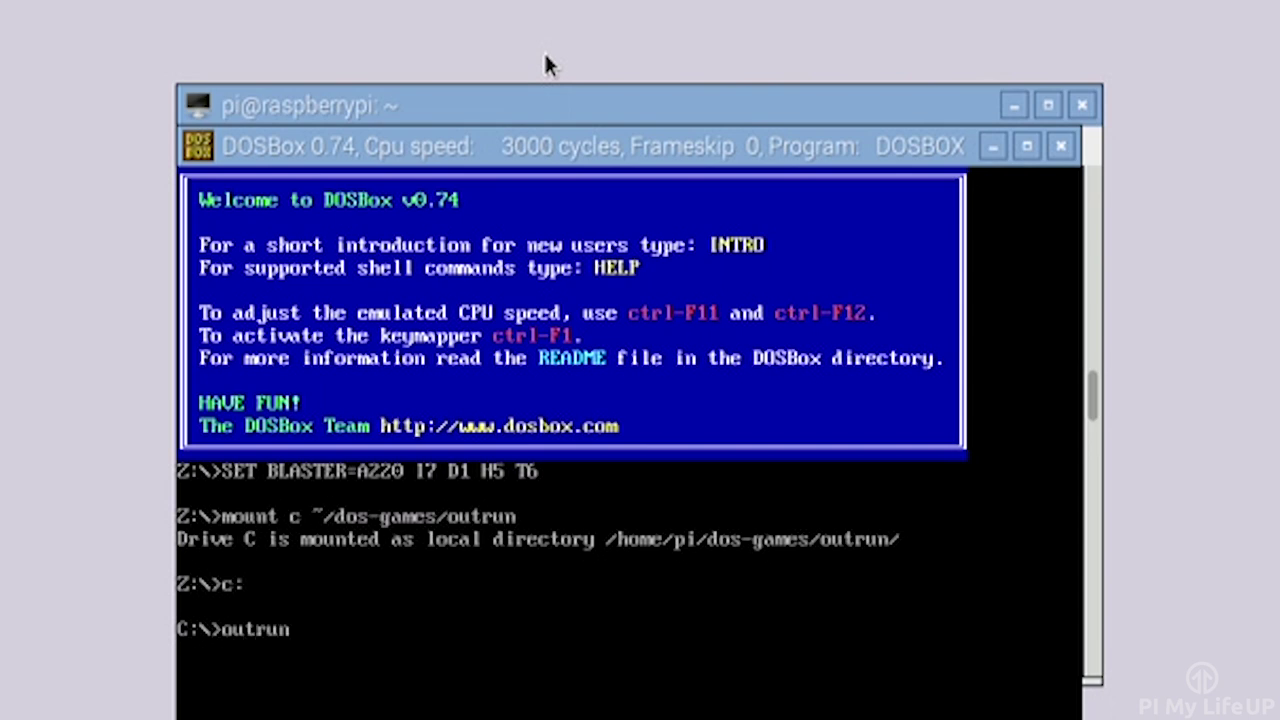
{"action": "key", "text": "Return"}
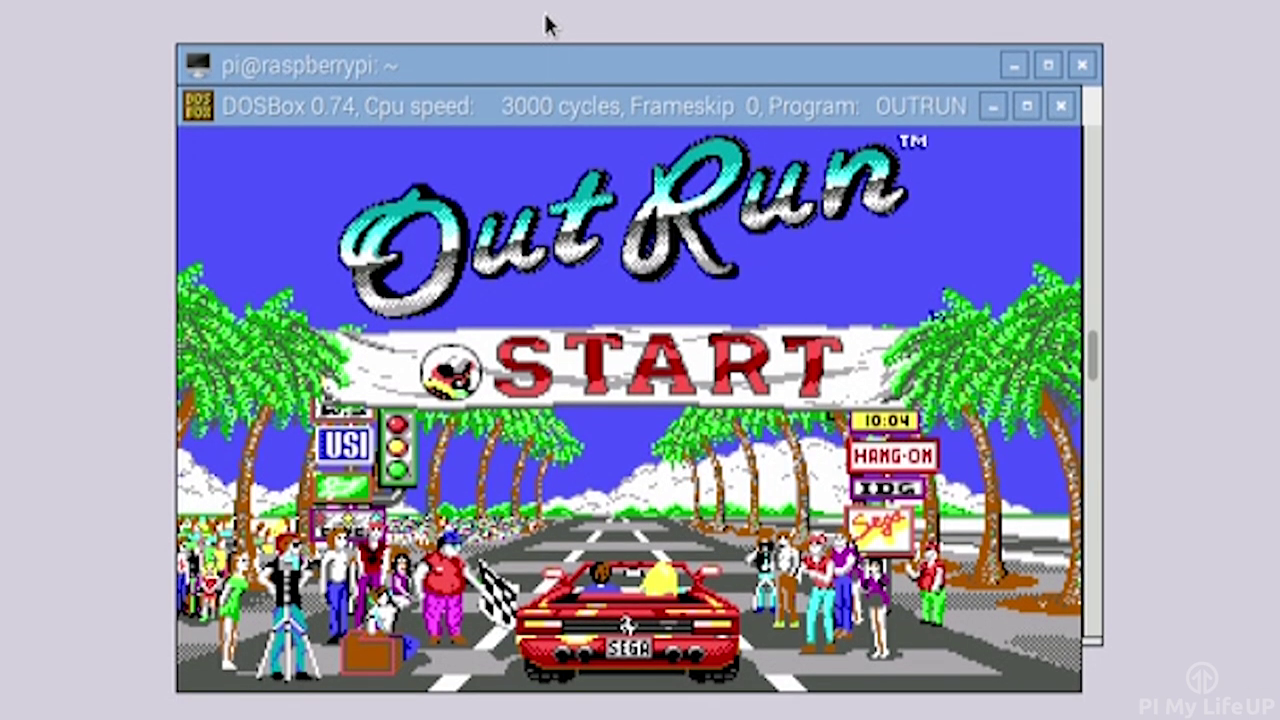
Leave the OutRun title screen, choose the Musical Sound Shower radio track and start driving stage 1
{"action": "key", "text": "Return"}
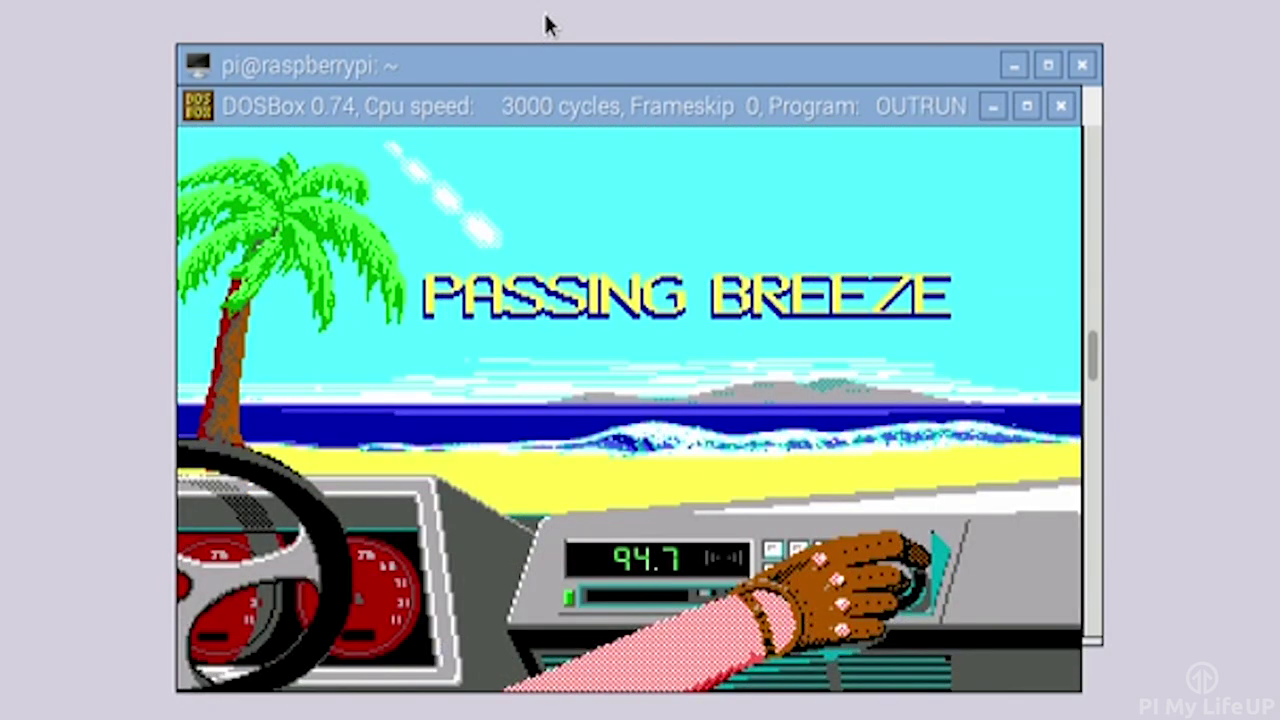
{"action": "key", "text": "Right"}
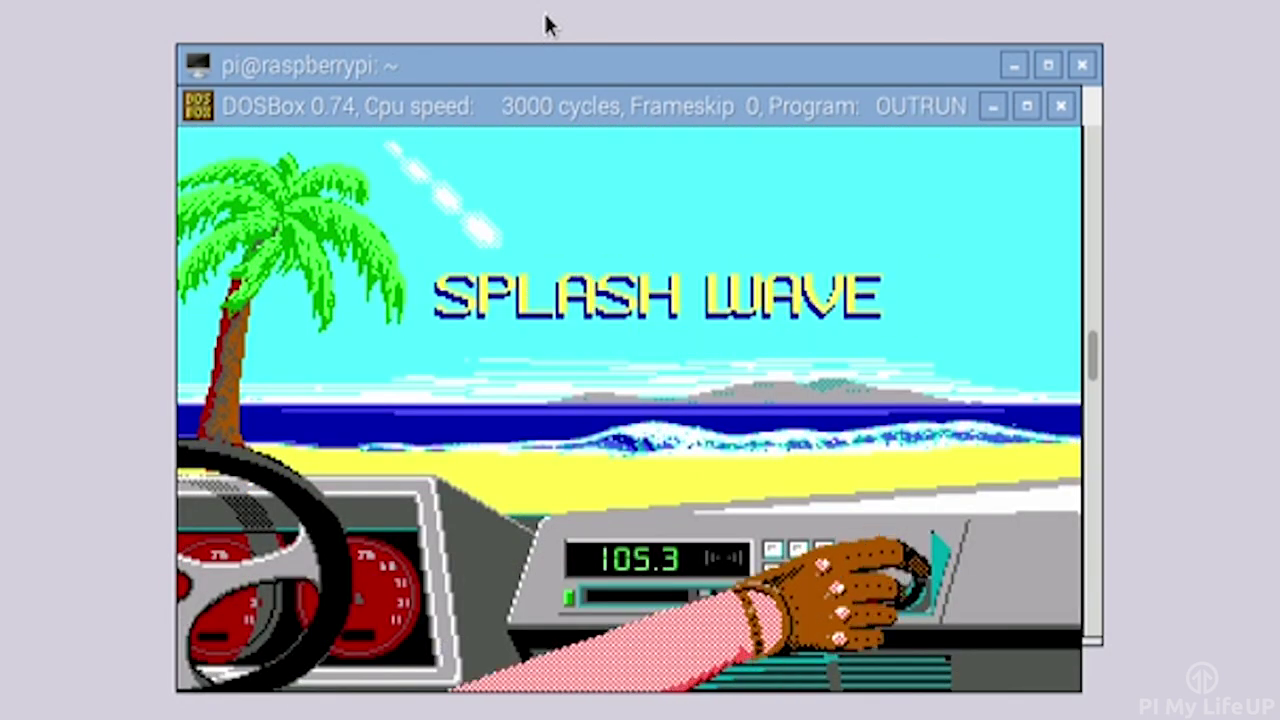
{"action": "key", "text": "Right"}
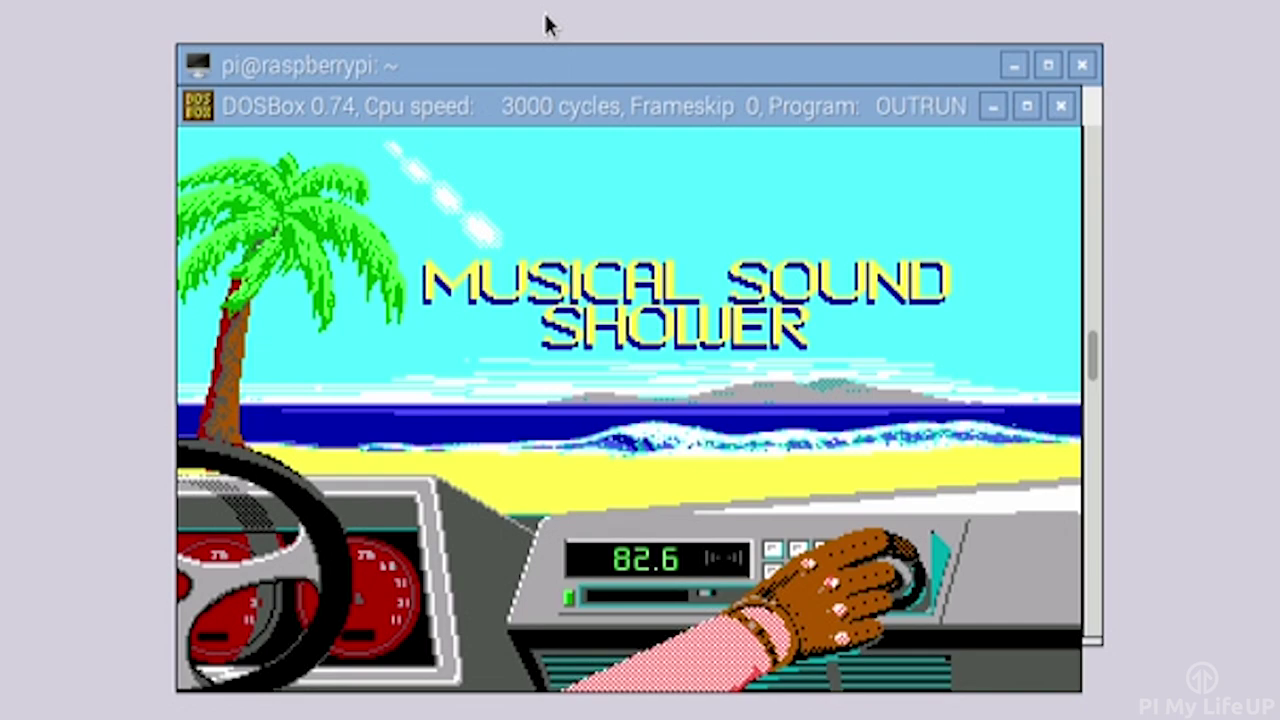
{"action": "key", "text": "Return"}
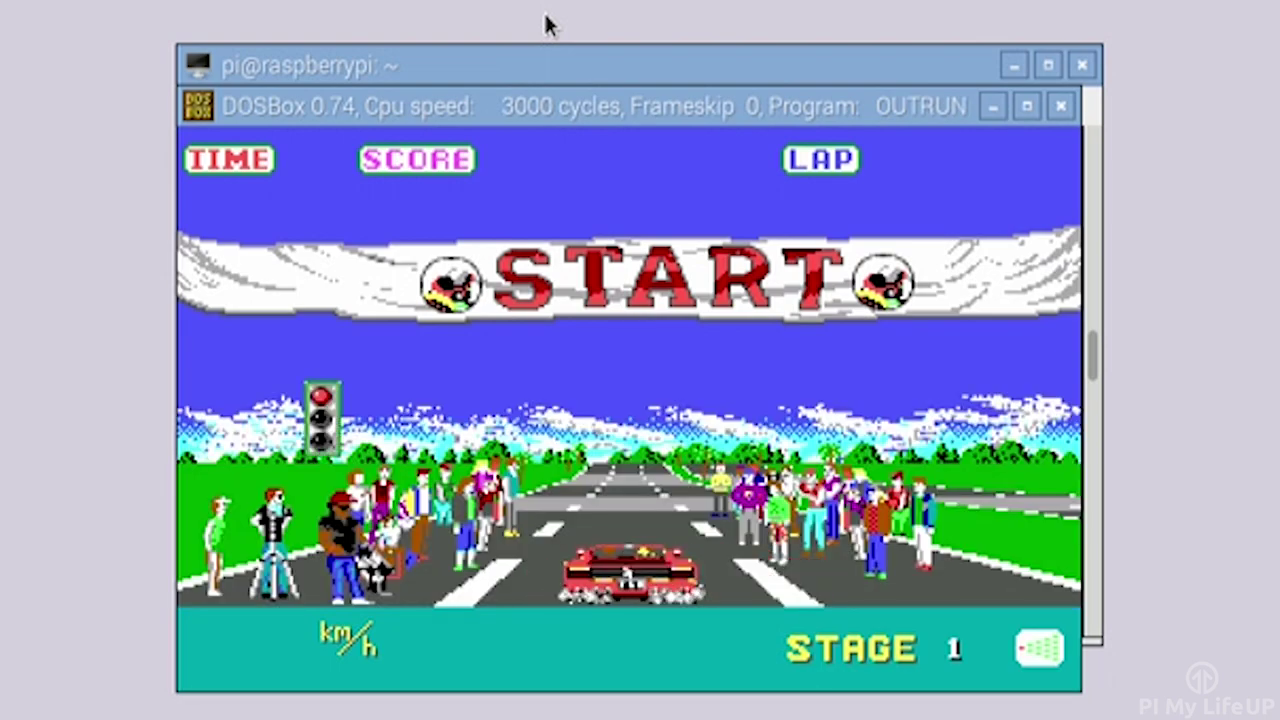
{"action": "key", "text": "Up"}
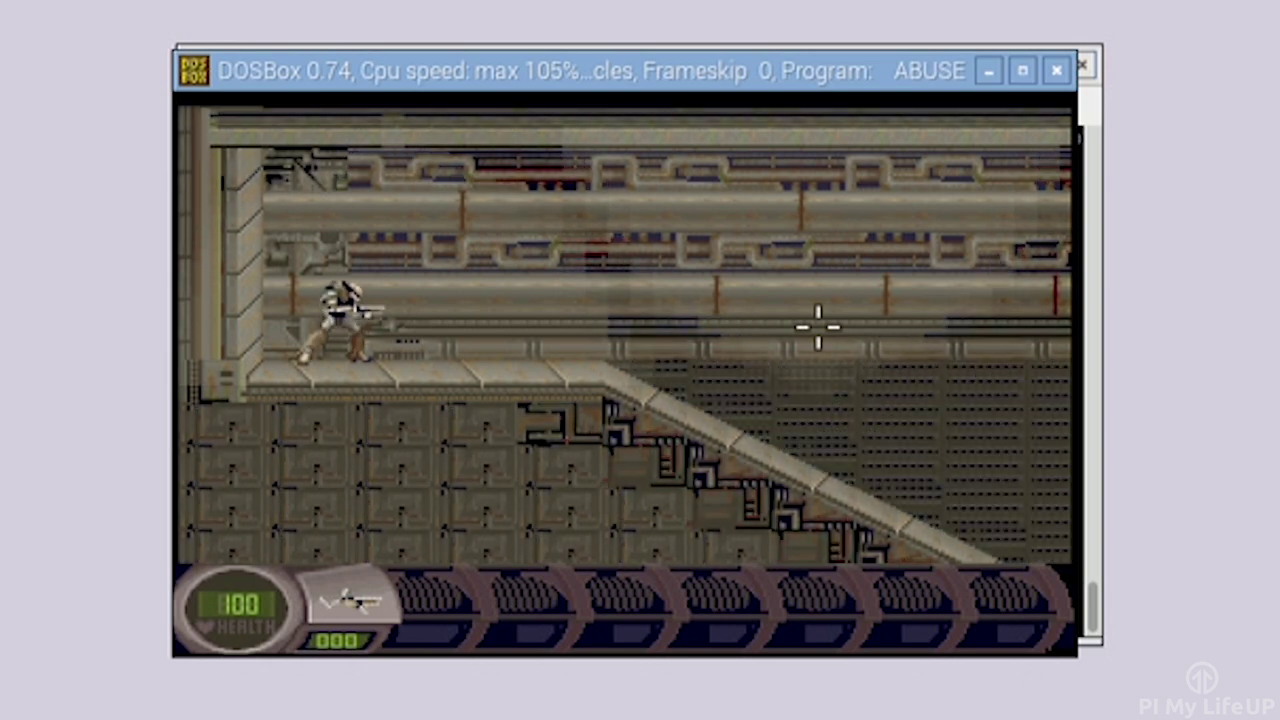
In Abuse running in DOSBox, run the soldier right along the ledge and down the ramp while firing ahead
{"action": "key", "text": "Right"}
{"action": "key", "text": "Right"}
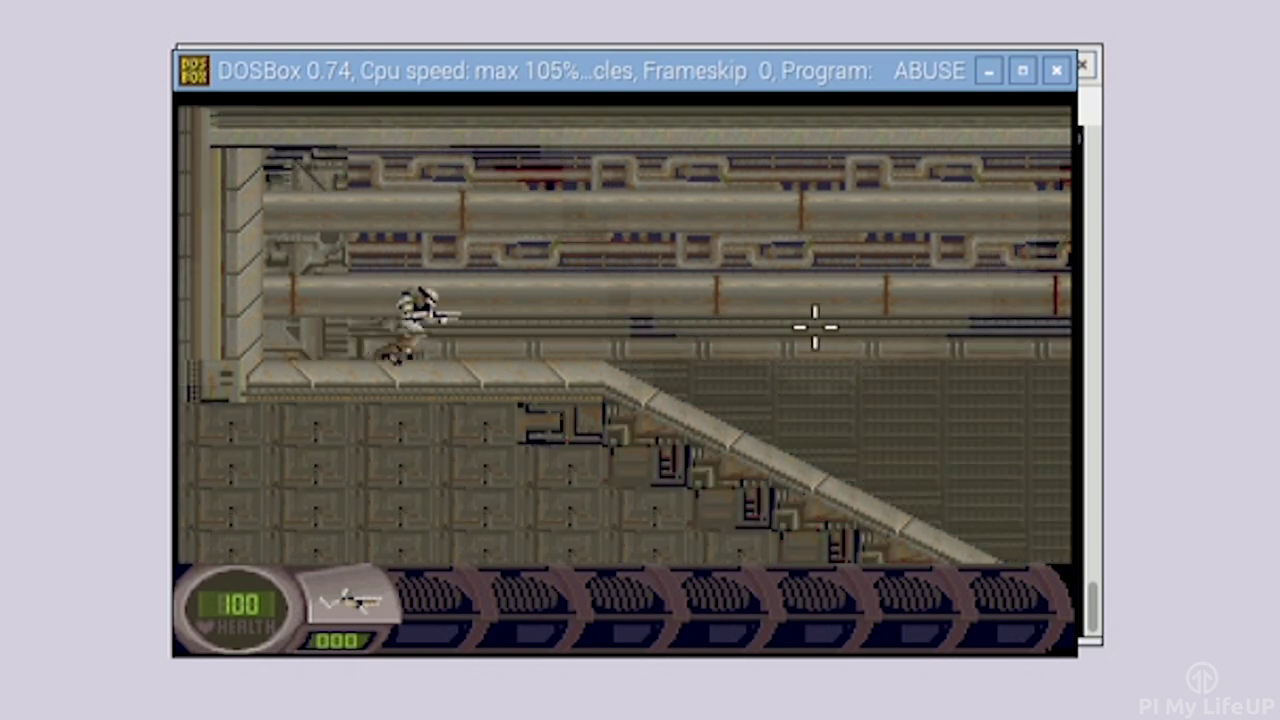
{"action": "left_click", "coordinate": [815, 325]}
{"action": "key", "text": "Right"}
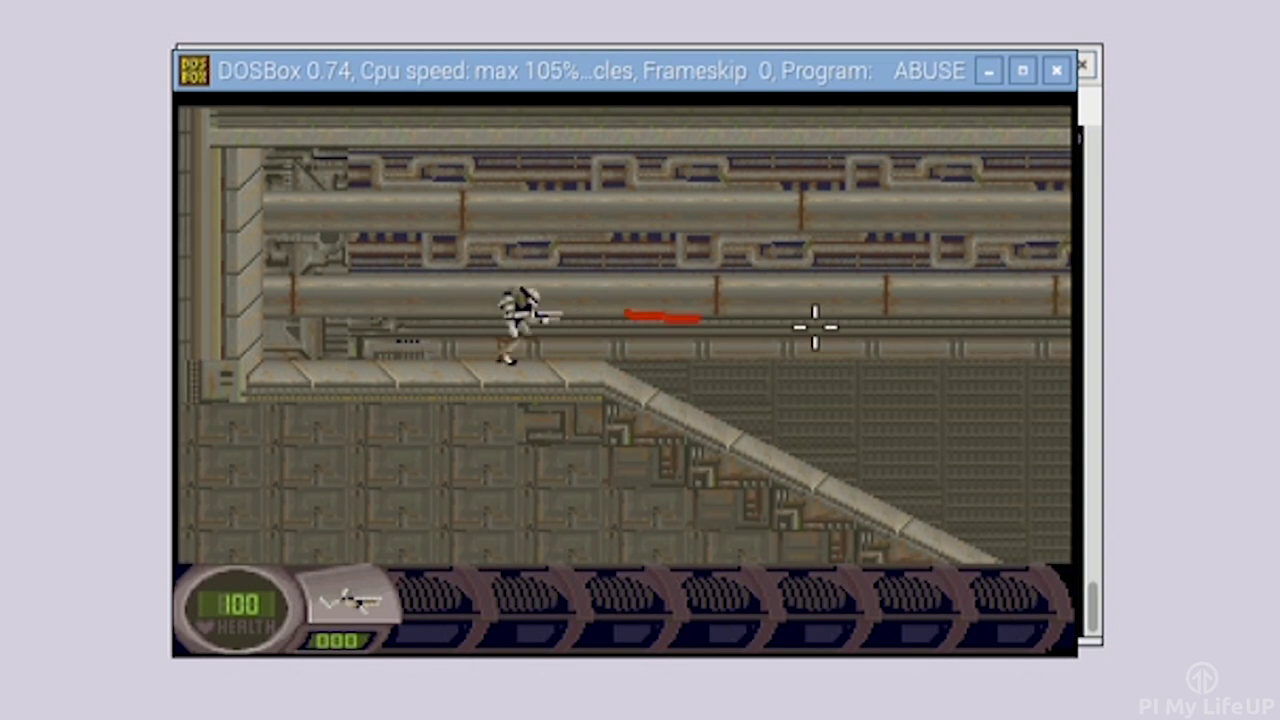
{"action": "left_click", "coordinate": [815, 422]}
{"action": "key", "text": "Right"}
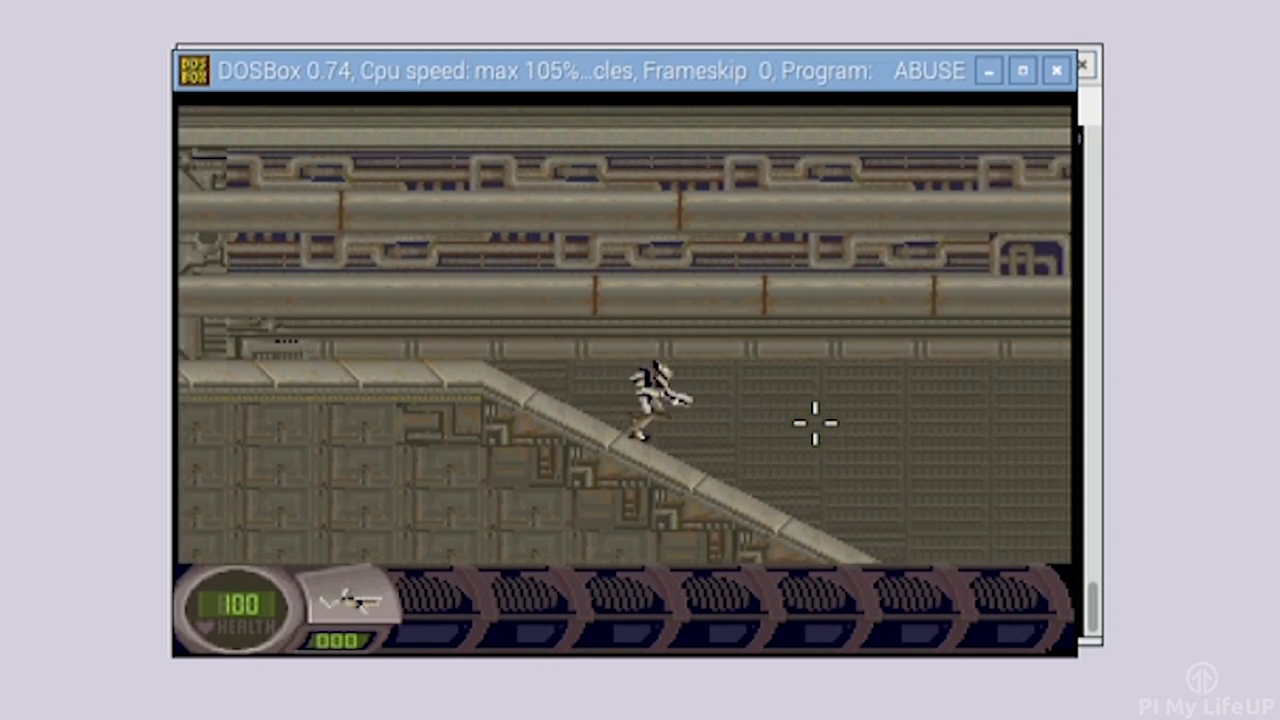
{"action": "key", "text": "Right"}
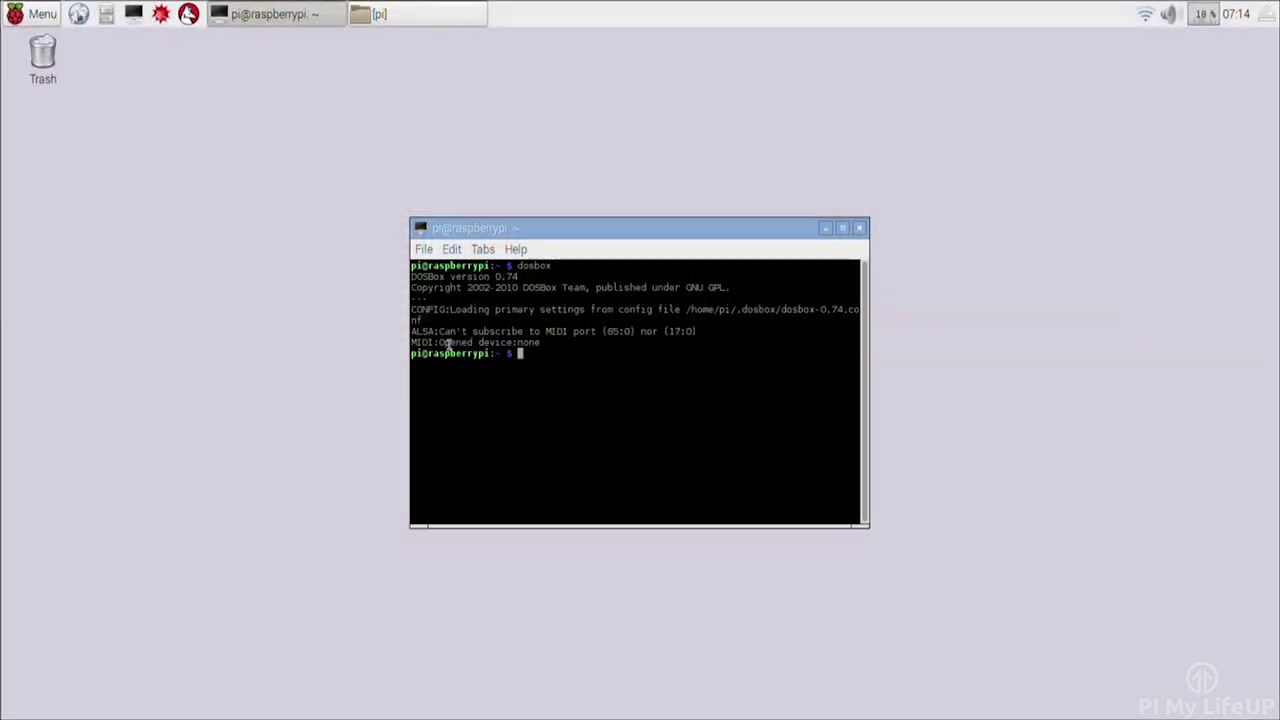
In Raspberry Pi Configuration, set Overclock to High (1000MHz) and GPU Memory to 512, and accept the changes
{"action": "left_click", "coordinate": [35, 14]}
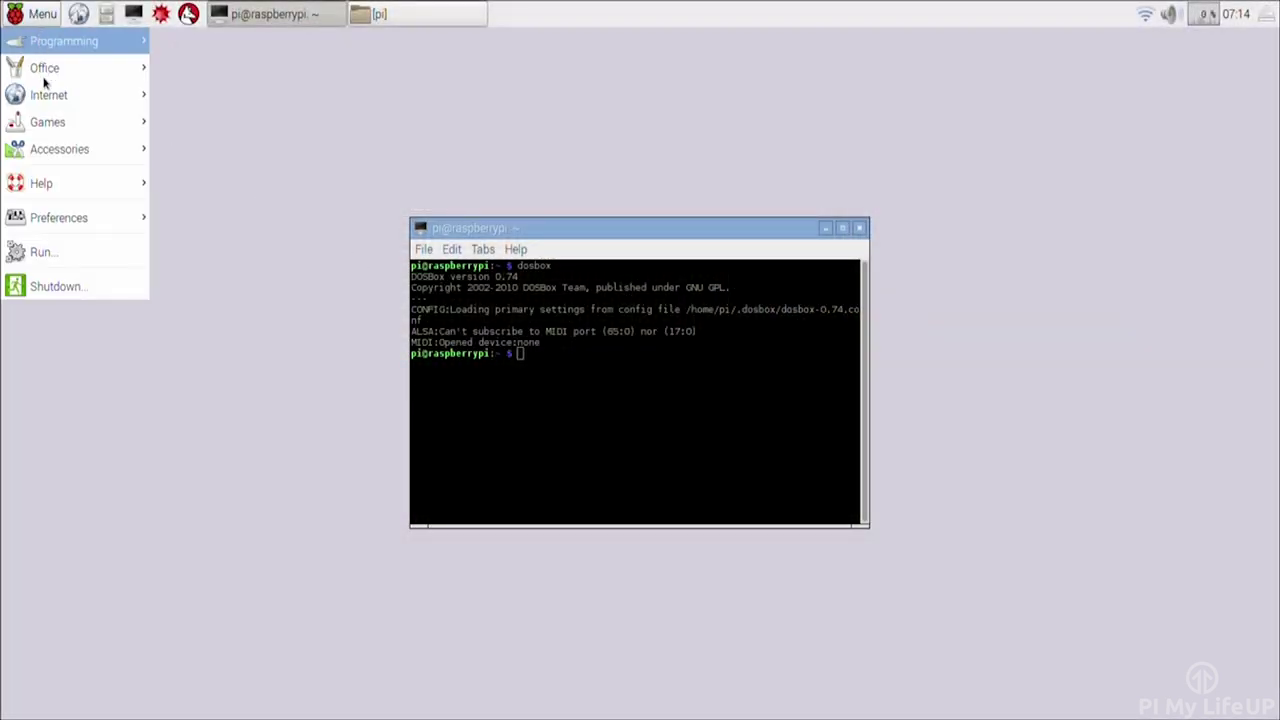
{"action": "mouse_move", "coordinate": [63, 217]}
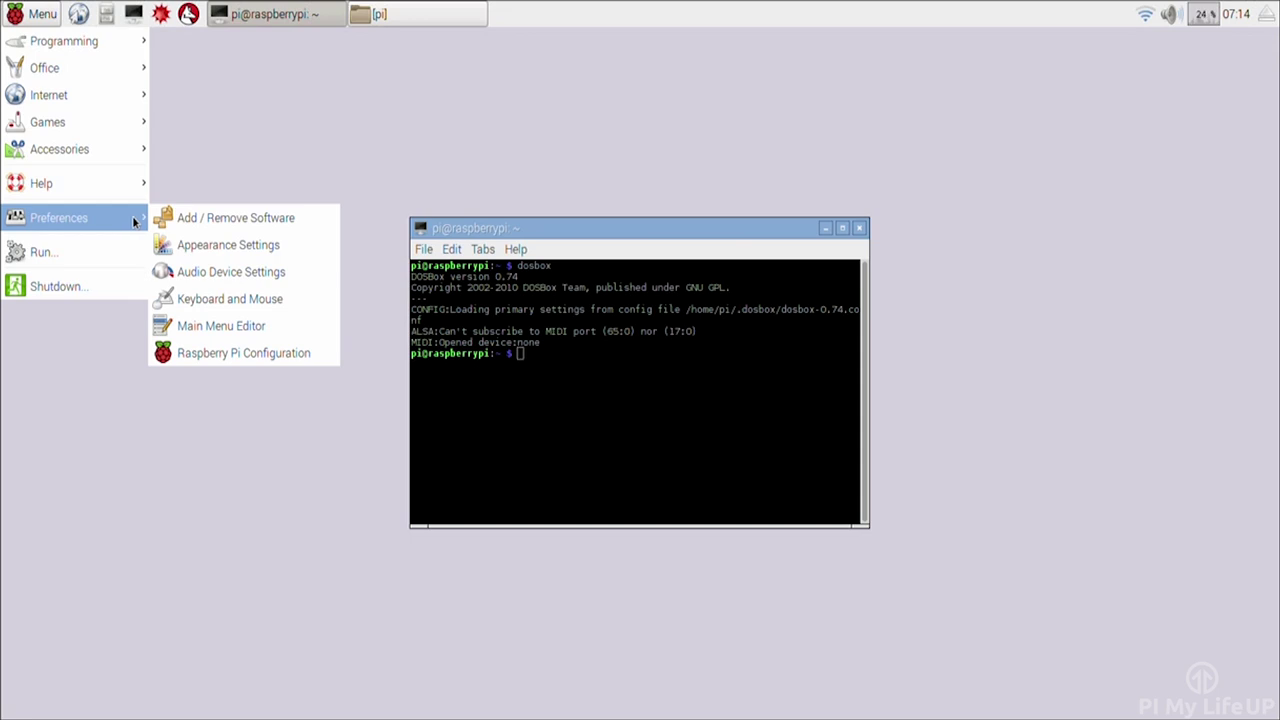
{"action": "left_click", "coordinate": [222, 352]}
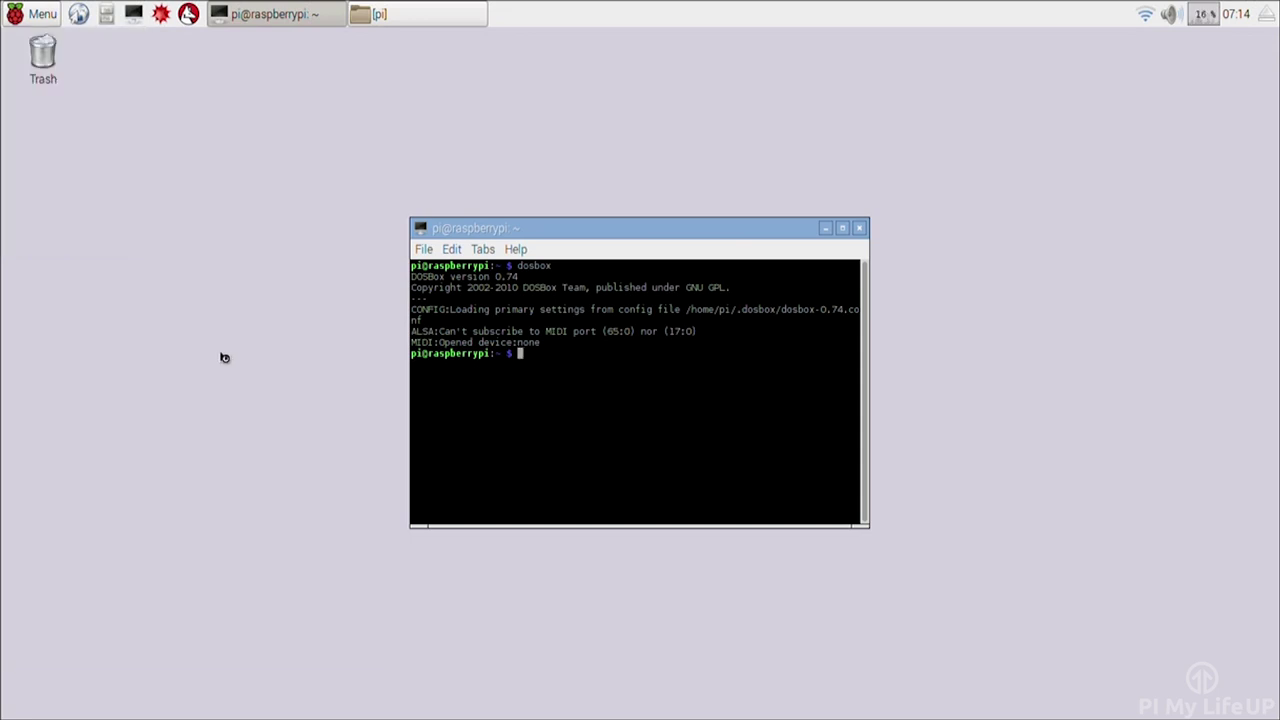
{"action": "left_click", "coordinate": [652, 264]}
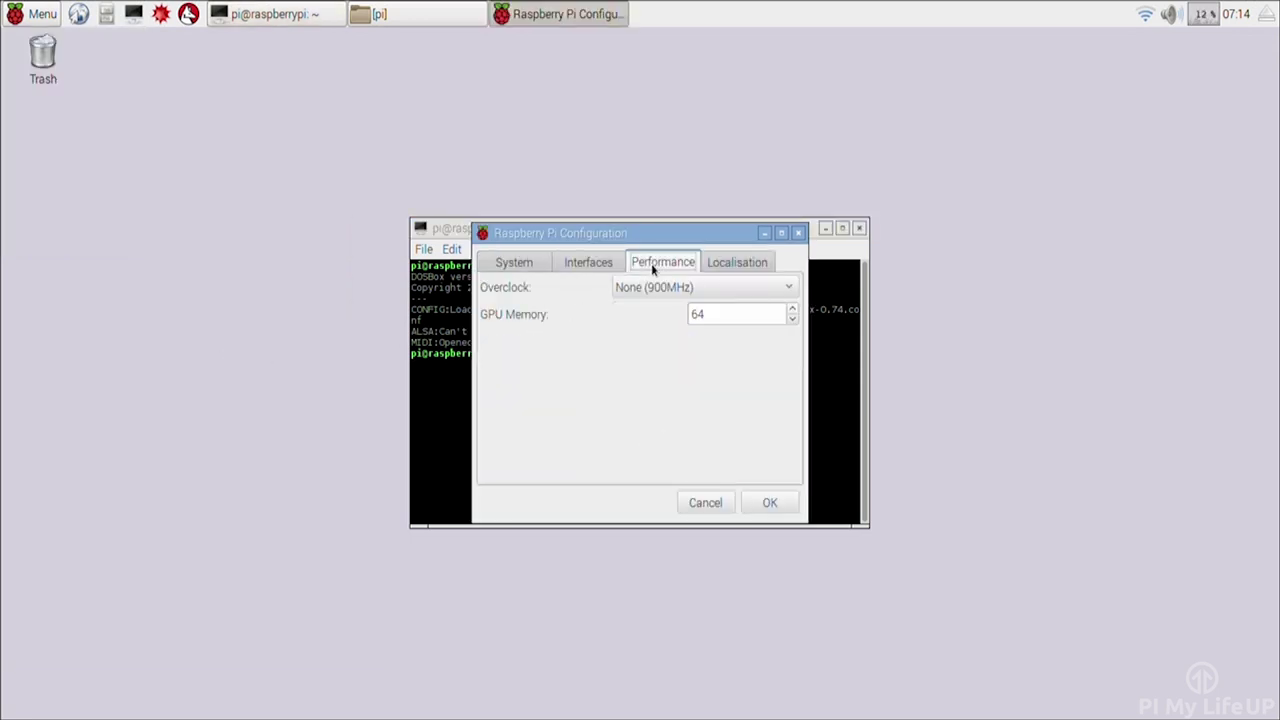
{"action": "left_click", "coordinate": [656, 287]}
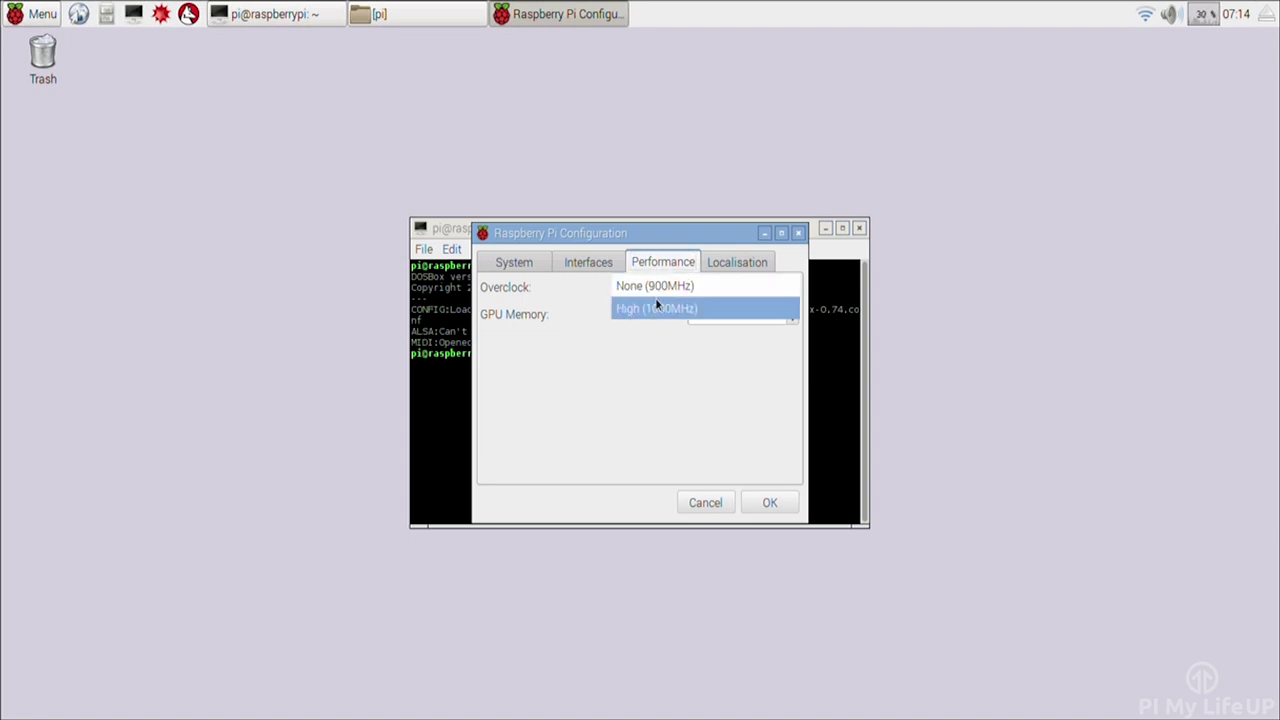
{"action": "left_click", "coordinate": [655, 310]}
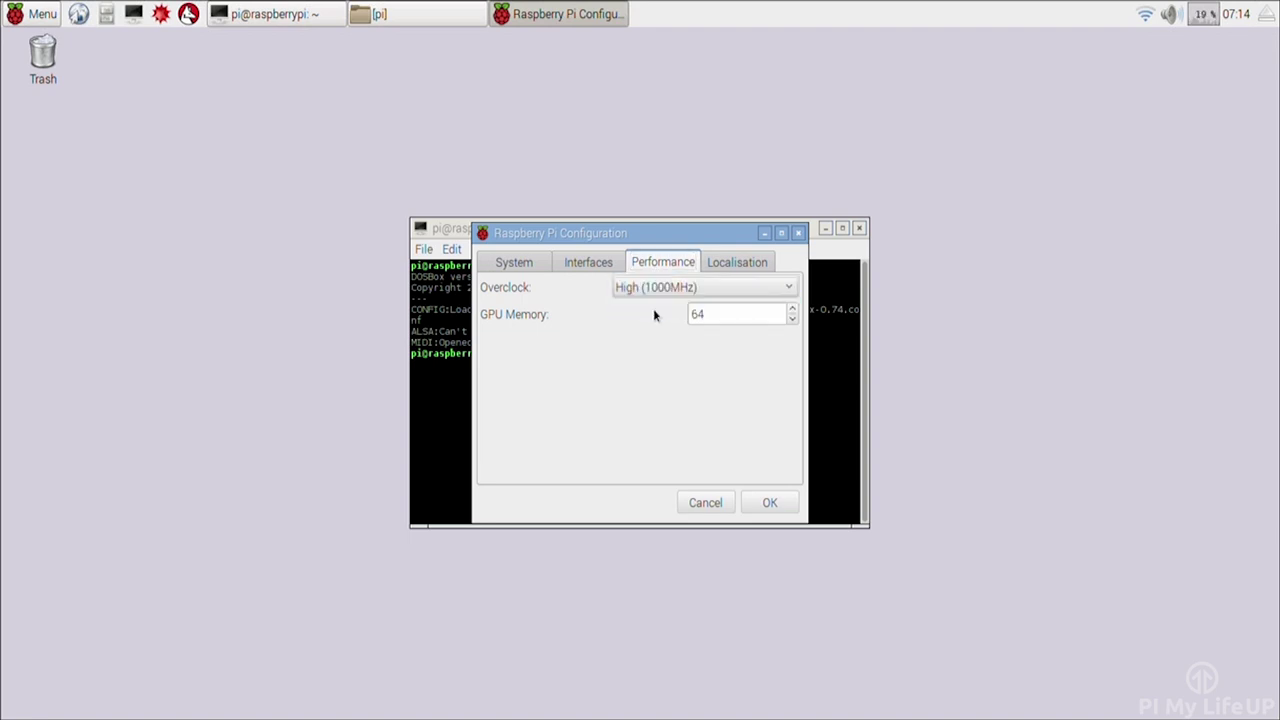
{"action": "key", "text": "Tab"}
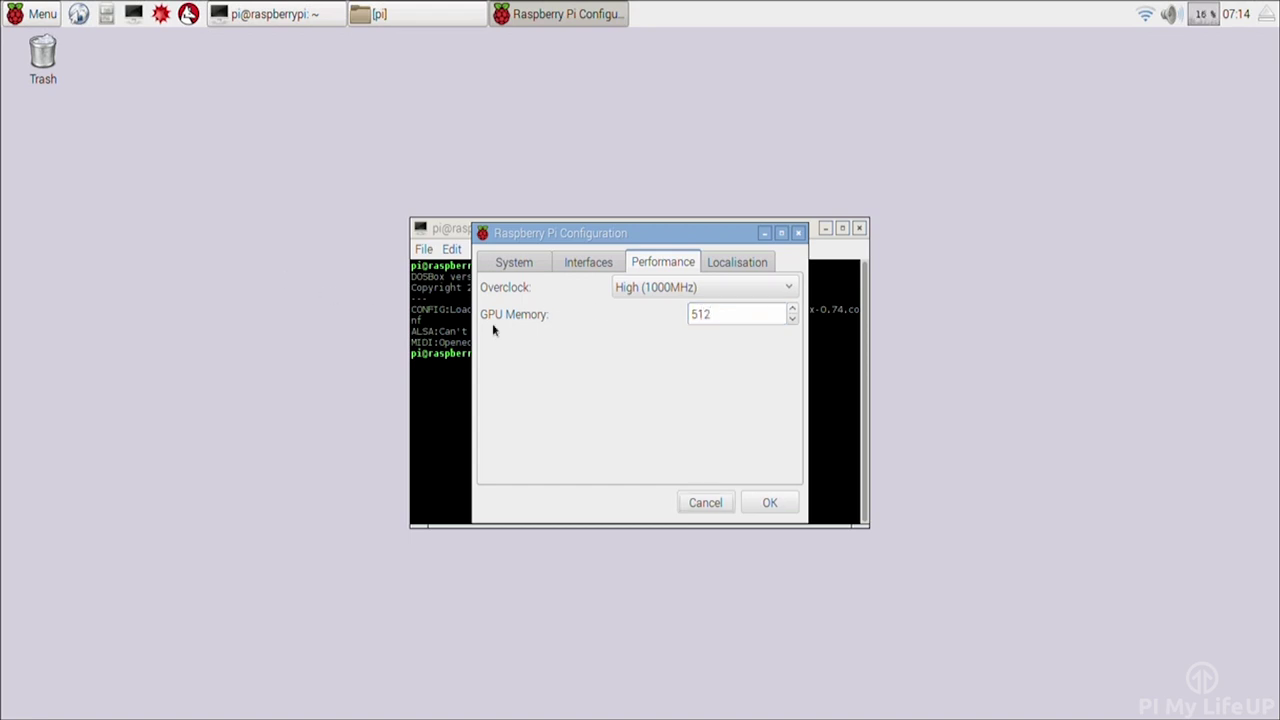
{"action": "left_click", "coordinate": [769, 502]}
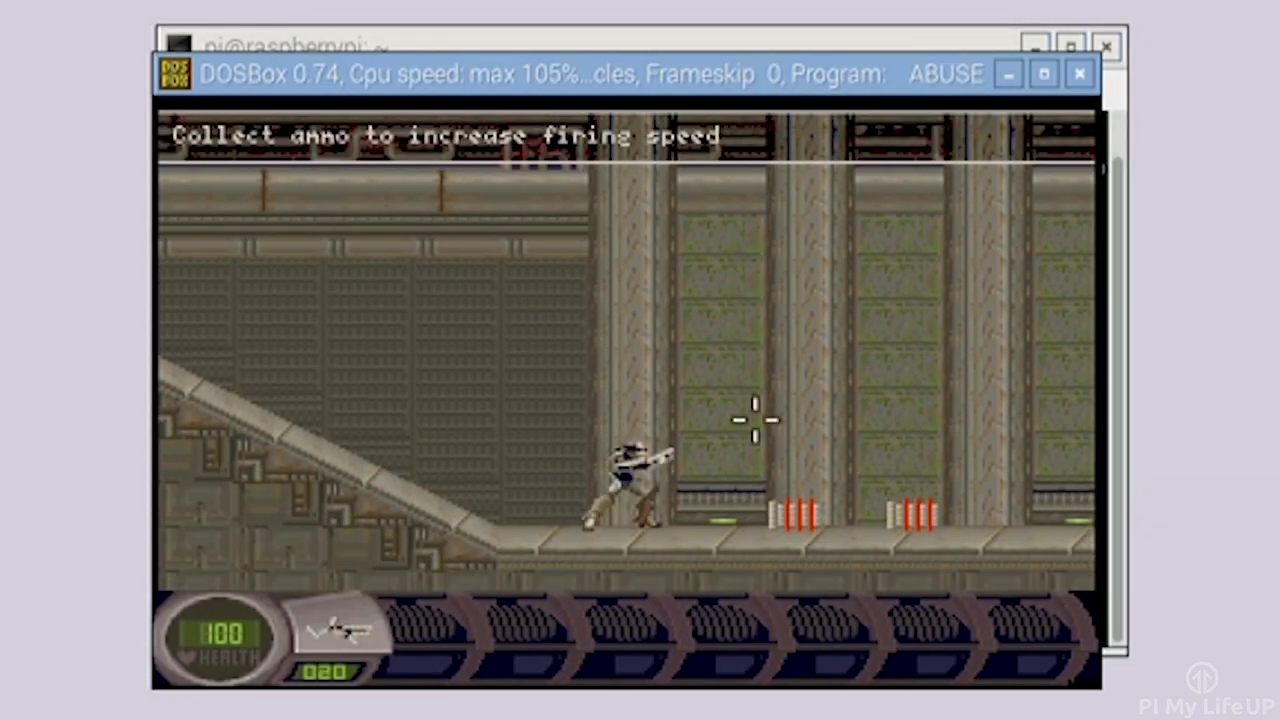
Back in Abuse, run right past the pillars, collect the ammo, and fire ahead while dropping into the shaft
{"action": "key", "text": "Right"}
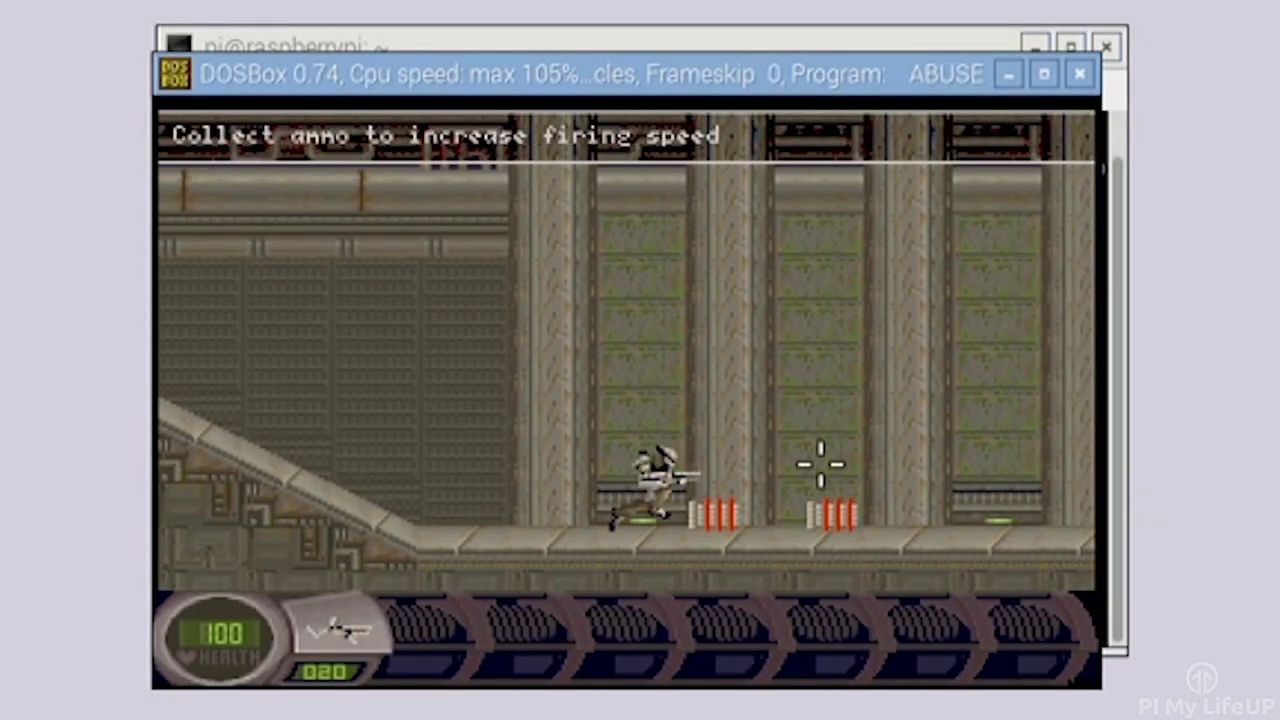
{"action": "key", "text": "Right"}
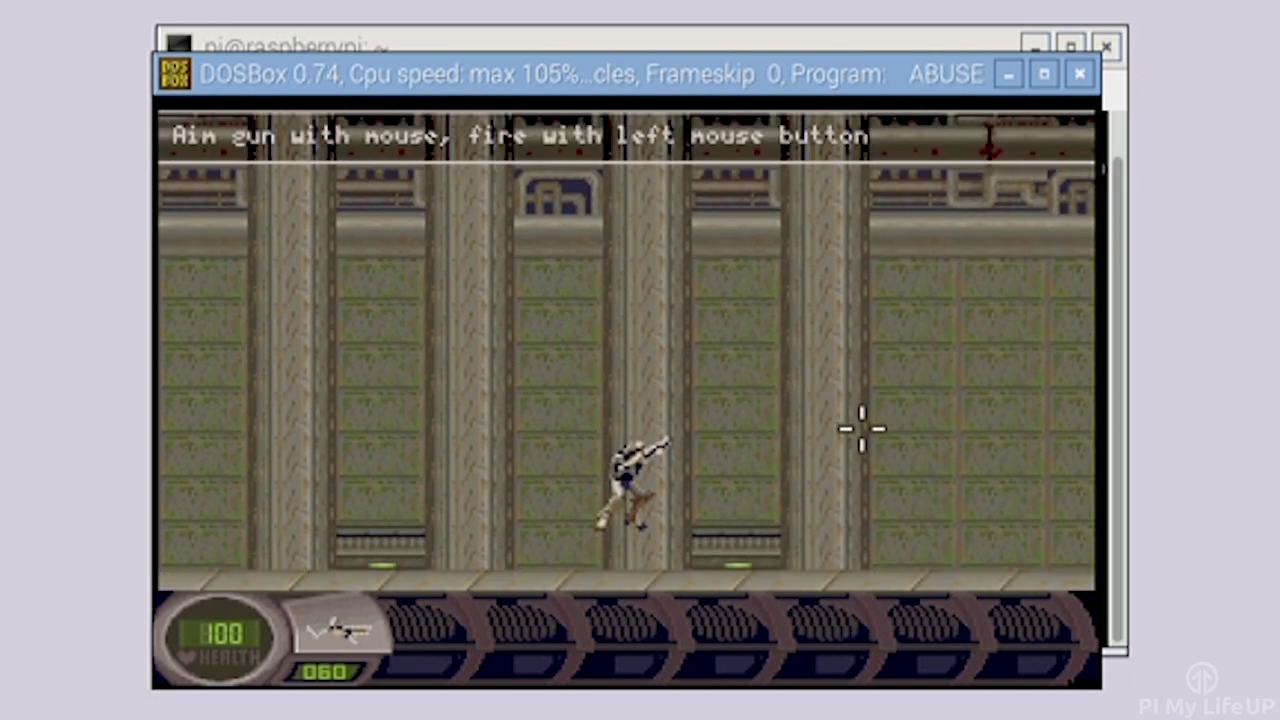
{"action": "key", "text": "Right"}
{"action": "left_click", "coordinate": [858, 434]}
{"action": "left_click", "coordinate": [840, 486]}
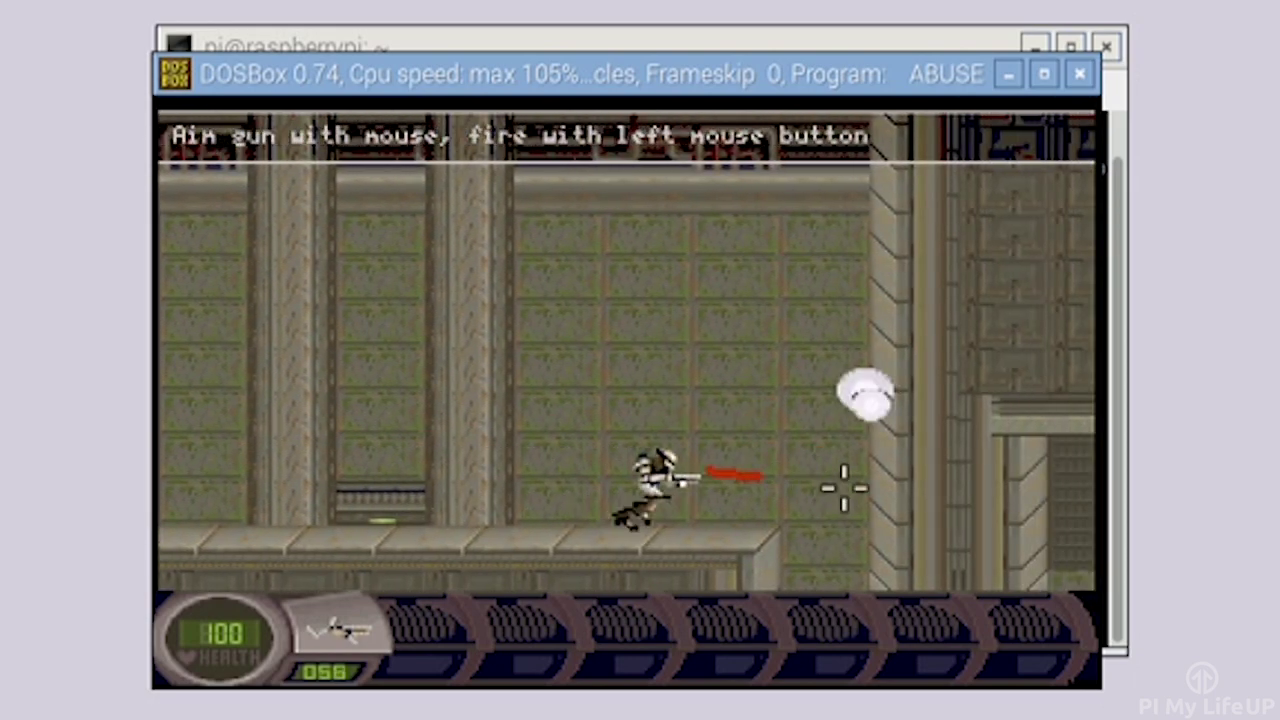
{"action": "left_click", "coordinate": [782, 533]}
{"action": "key", "text": "Right"}
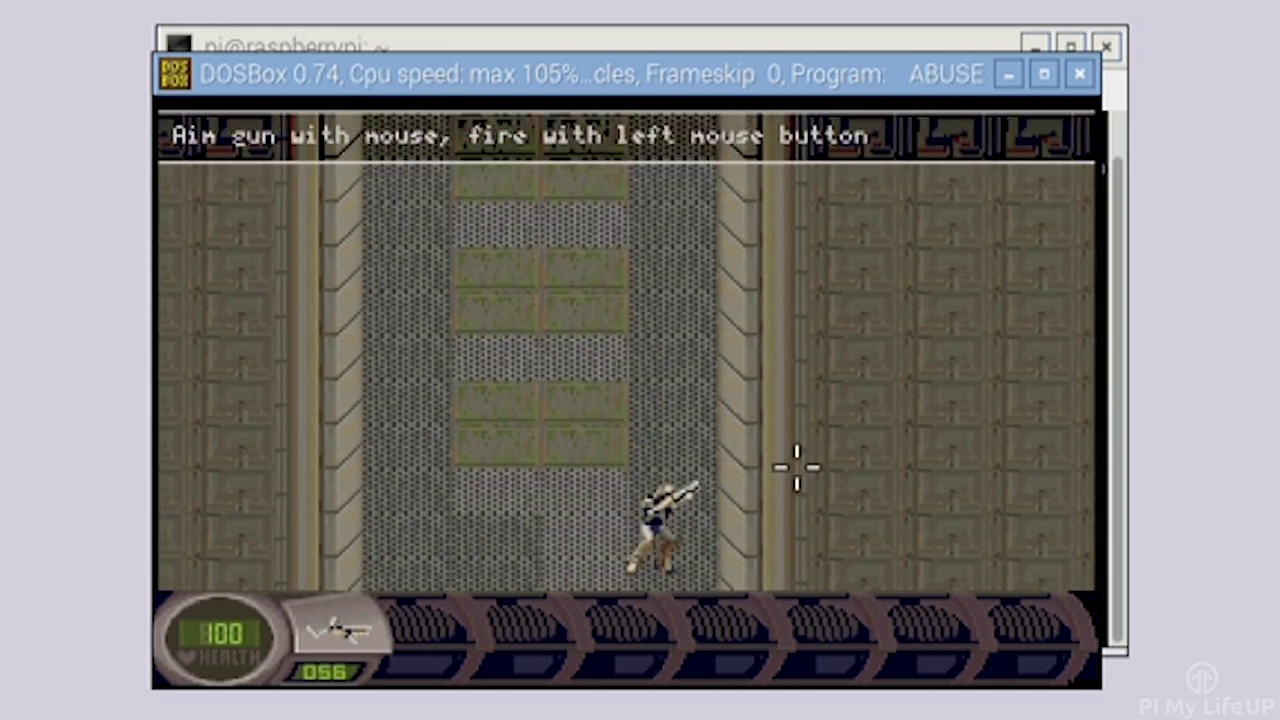
Activate the platform in the Abuse shaft, fire upward, and advance along the corridor toward the striped floor hatch while shooting
{"action": "key", "text": "Down"}
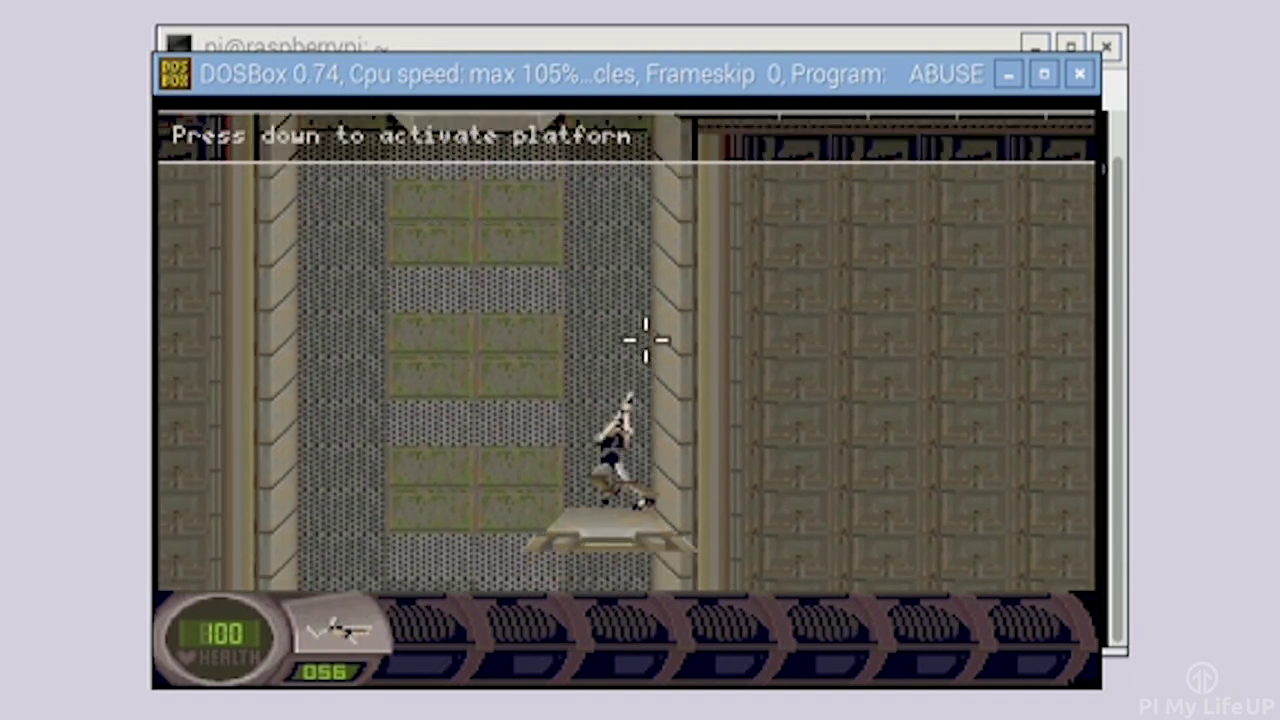
{"action": "left_click", "coordinate": [642, 342]}
{"action": "key", "text": "Down"}
{"action": "left_click", "coordinate": [651, 343]}
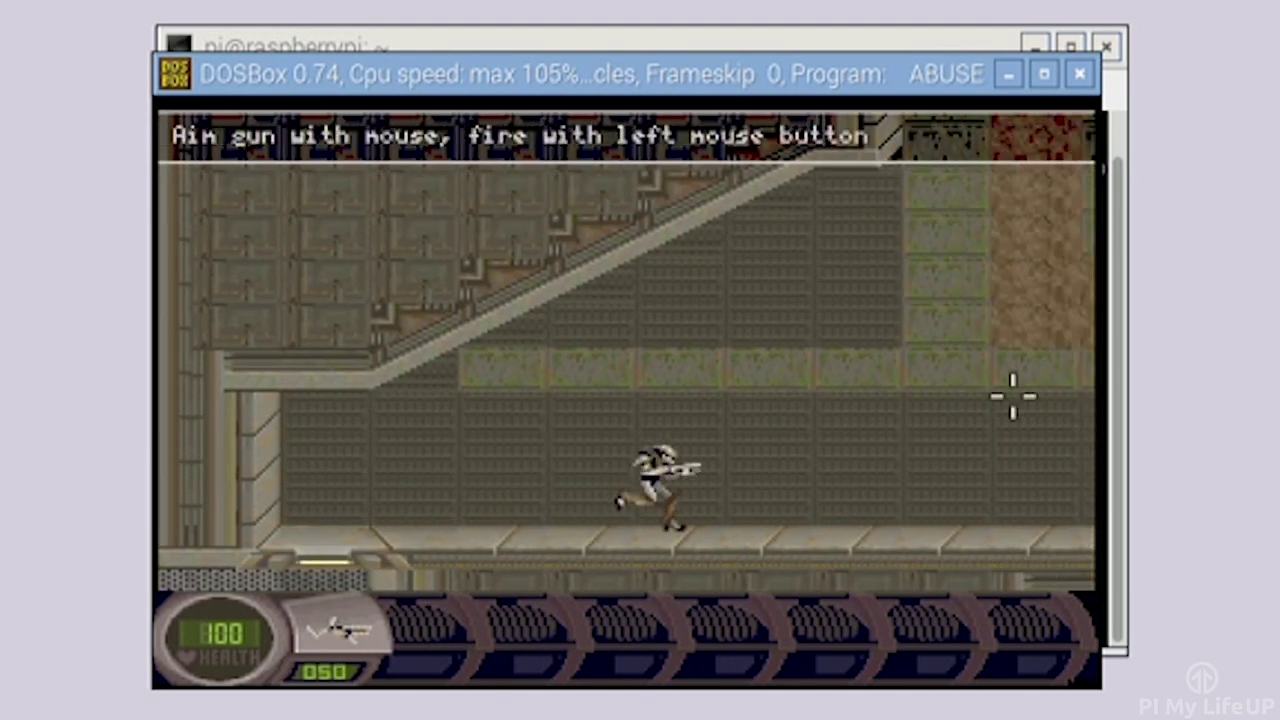
{"action": "key", "text": "Left"}
{"action": "left_click", "coordinate": [761, 378]}
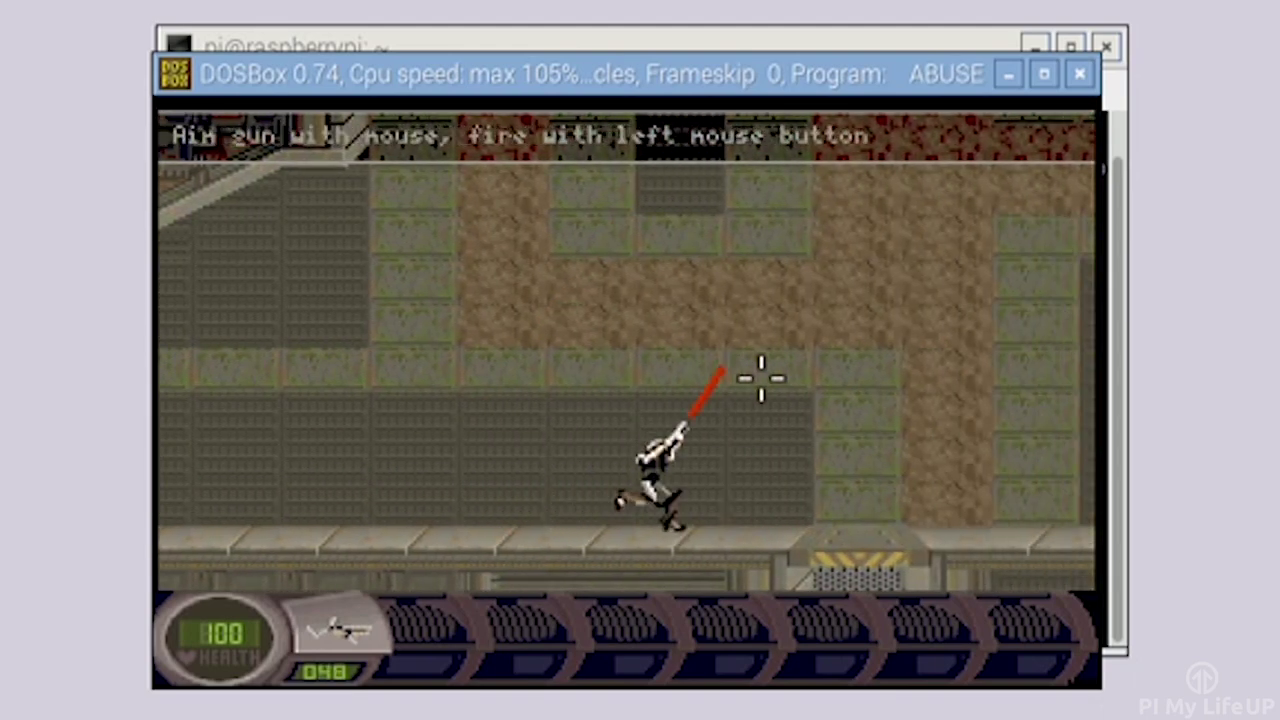
In OutRun, steer and accelerate the car along the coastal road of stage 1
{"action": "key", "text": "Left"}
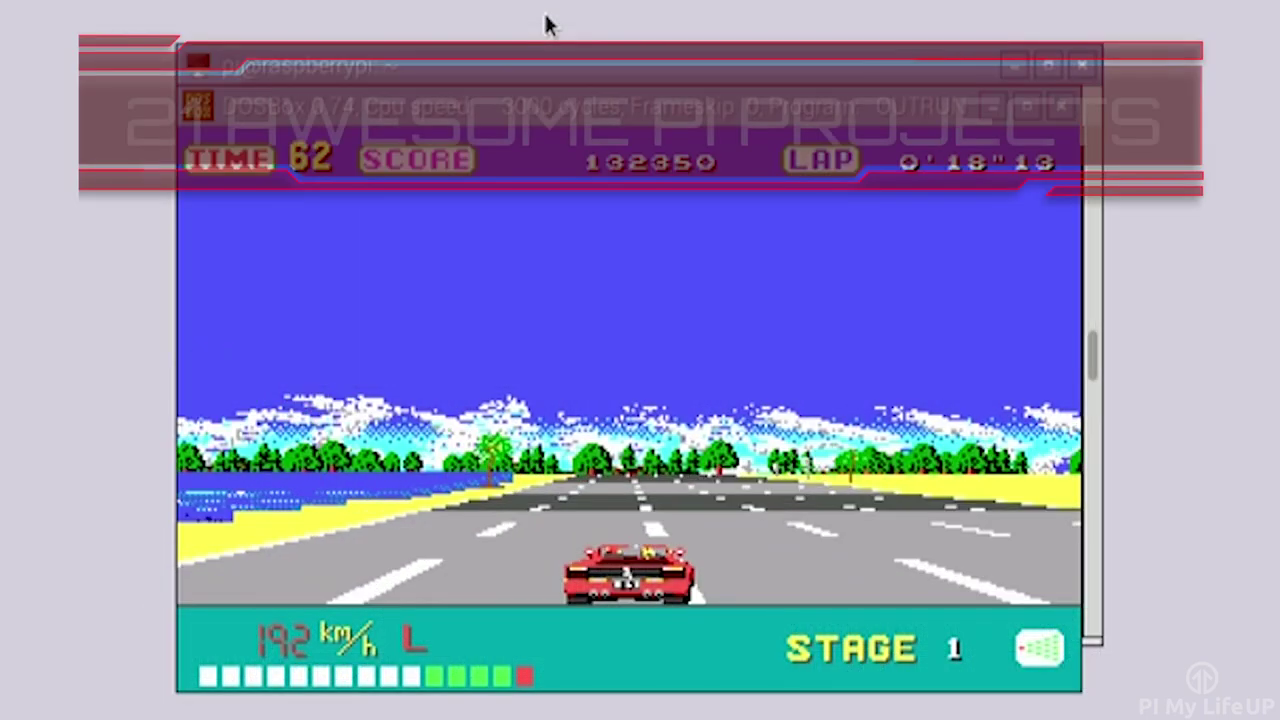
{"action": "key", "text": "Up"}
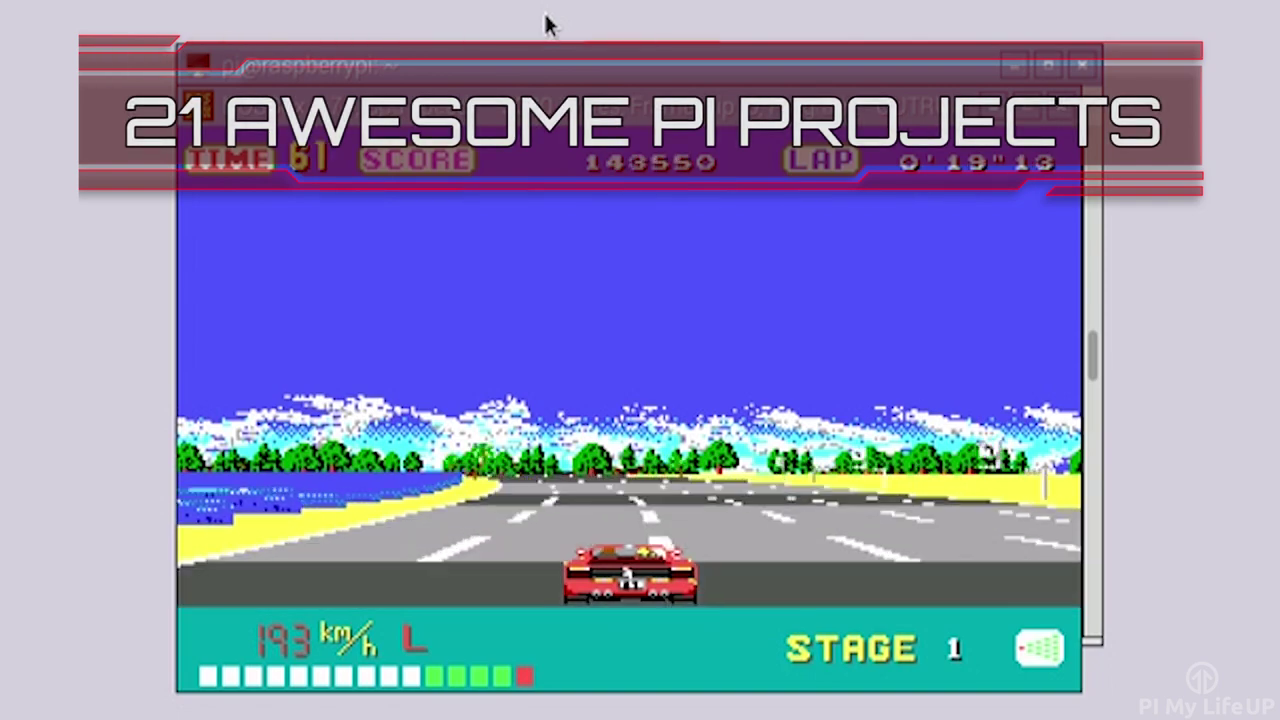